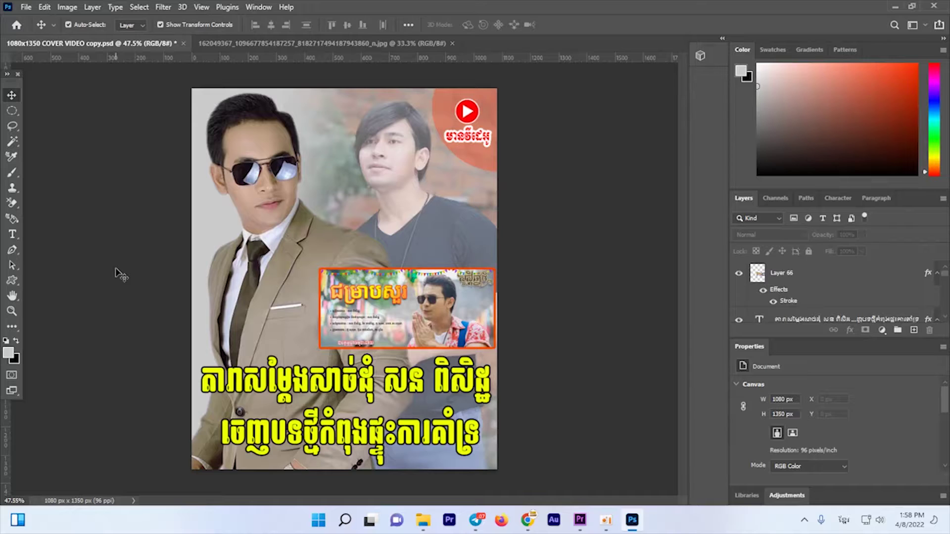
- Drag the beige-suit photo from File Explorer into Photoshop and return to view it
{"action": "scroll", "coordinate": [203, 284], "scroll_direction": "down", "scroll_amount": 3}
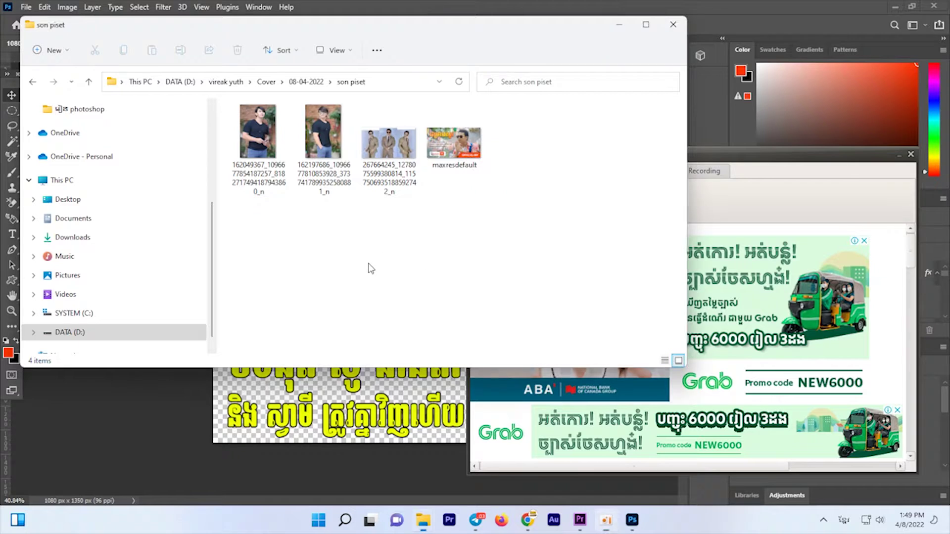
{"action": "mouse_move", "coordinate": [388, 141]}
{"action": "left_mouse_down"}
{"action": "mouse_move", "coordinate": [472, 246]}
{"action": "mouse_move", "coordinate": [564, 42]}
{"action": "left_mouse_up"}
{"action": "key", "text": "alt+Tab"}
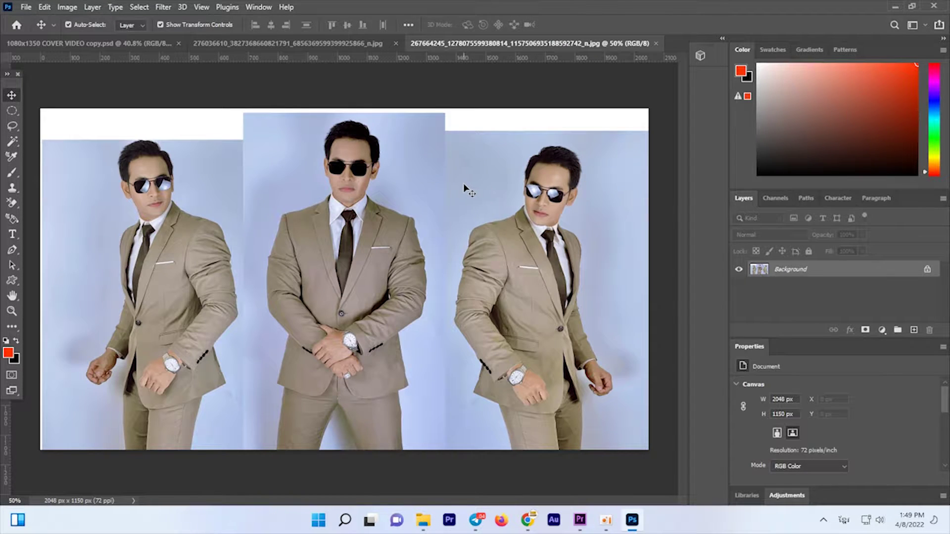
- Unlock the Background layer and switch to full-screen view
{"action": "double_click", "coordinate": [788, 269]}
{"action": "key", "text": "Return"}
{"action": "key", "text": "f"}
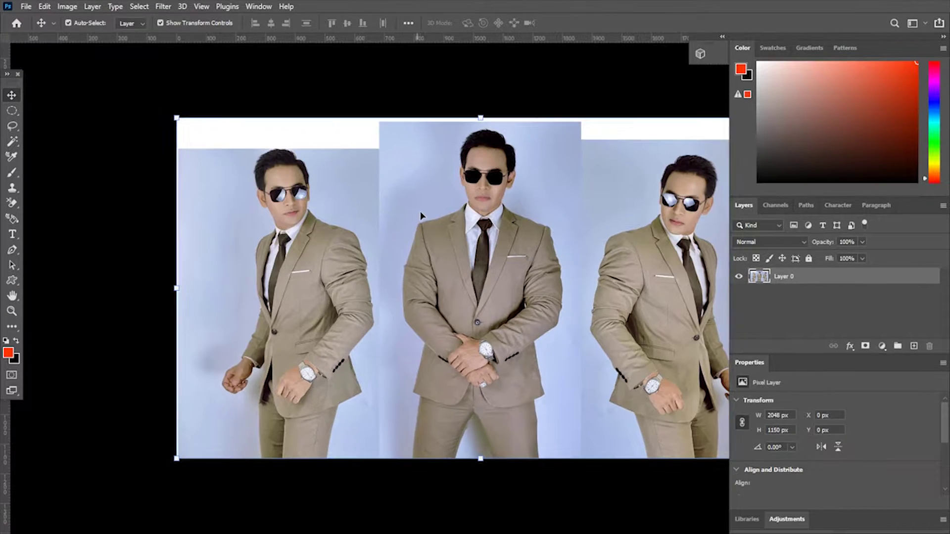
{"action": "scroll", "coordinate": [381, 224], "scroll_direction": "up", "scroll_amount": 2}
{"action": "scroll", "coordinate": [382, 224], "scroll_direction": "up", "scroll_amount": 4}
{"action": "scroll", "coordinate": [322, 199], "scroll_direction": "down", "scroll_amount": 1}
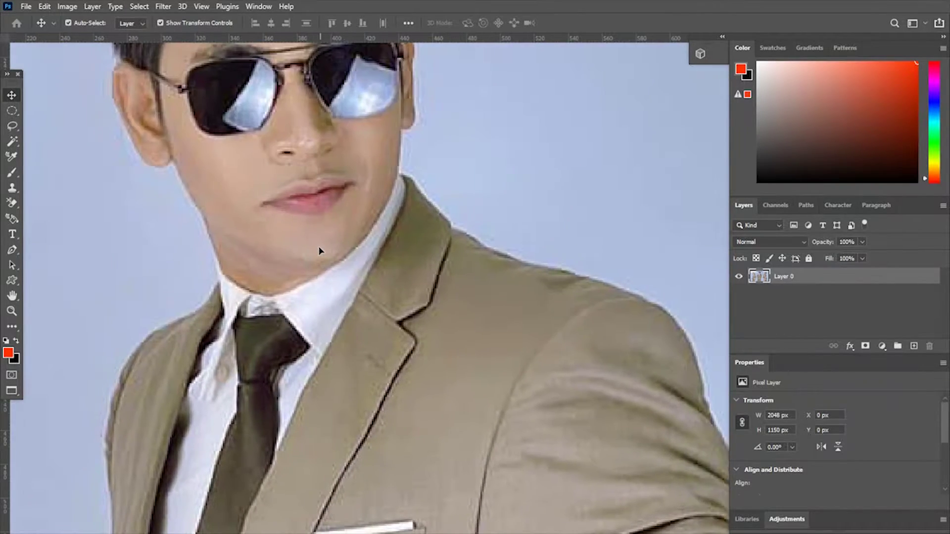
{"action": "scroll", "coordinate": [322, 200], "scroll_direction": "down", "scroll_amount": 2}
{"action": "scroll", "coordinate": [322, 200], "scroll_direction": "down", "scroll_amount": 4}
{"action": "scroll", "coordinate": [297, 381], "scroll_direction": "up", "scroll_amount": 2}
{"action": "scroll", "coordinate": [364, 378], "scroll_direction": "up", "scroll_amount": 2}
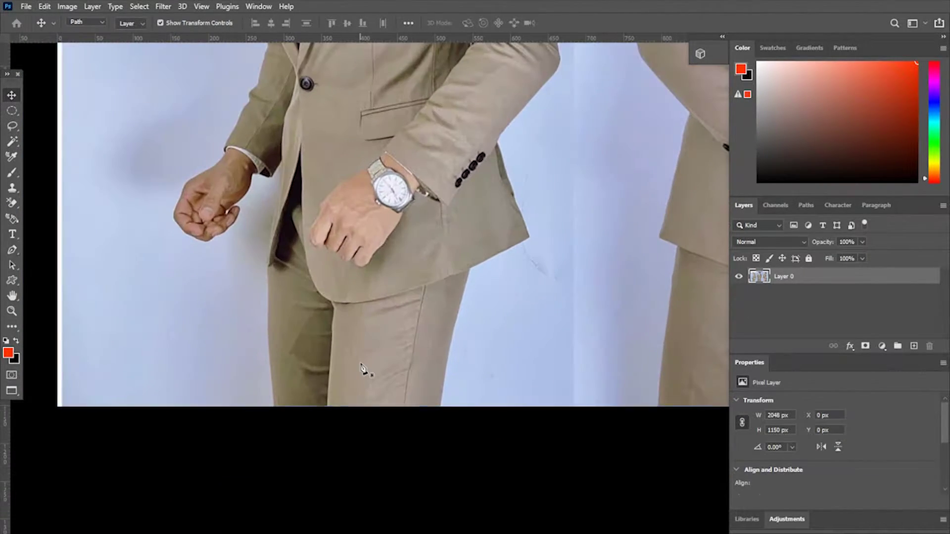
- Start a Pen path at the left man's trouser hem and run it up the jacket edge
{"action": "key", "text": "p"}
{"action": "scroll", "coordinate": [422, 300], "scroll_direction": "down", "scroll_amount": 3}
{"action": "scroll", "coordinate": [371, 121], "scroll_direction": "up", "scroll_amount": 2}
{"action": "scroll", "coordinate": [456, 223], "scroll_direction": "up", "scroll_amount": 1}
{"action": "scroll", "coordinate": [520, 371], "scroll_direction": "down", "scroll_amount": 2}
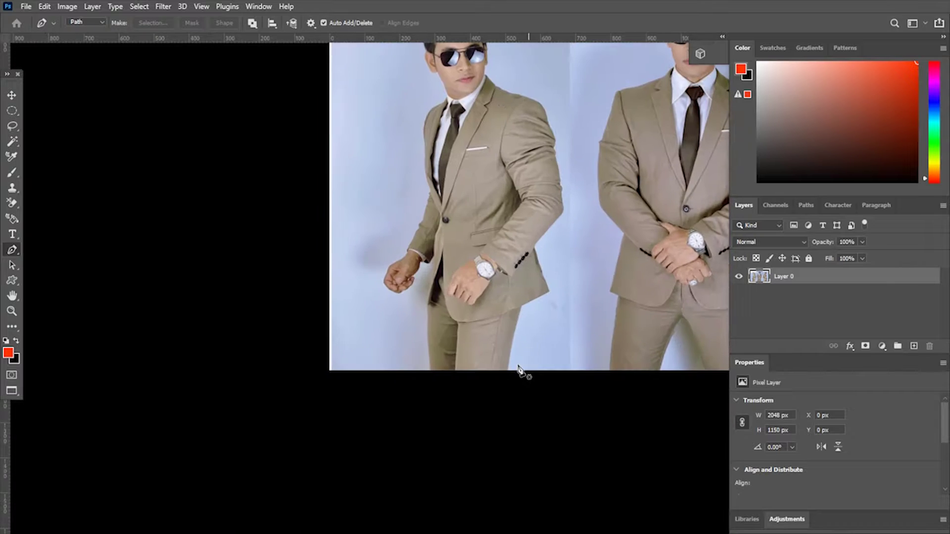
{"action": "scroll", "coordinate": [503, 399], "scroll_direction": "up", "scroll_amount": 6}
{"action": "left_click", "coordinate": [503, 399]}
{"action": "scroll", "coordinate": [495, 366], "scroll_direction": "down", "scroll_amount": 2}
{"action": "scroll", "coordinate": [465, 297], "scroll_direction": "up", "scroll_amount": 1}
{"action": "scroll", "coordinate": [475, 223], "scroll_direction": "up", "scroll_amount": 1}
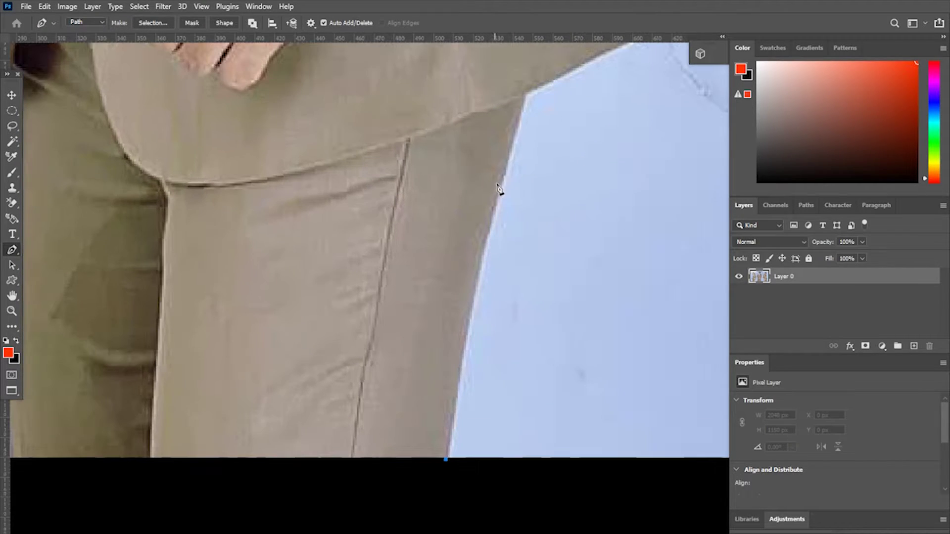
{"action": "scroll", "coordinate": [526, 98], "scroll_direction": "down", "scroll_amount": 1}
{"action": "scroll", "coordinate": [424, 335], "scroll_direction": "up", "scroll_amount": 1}
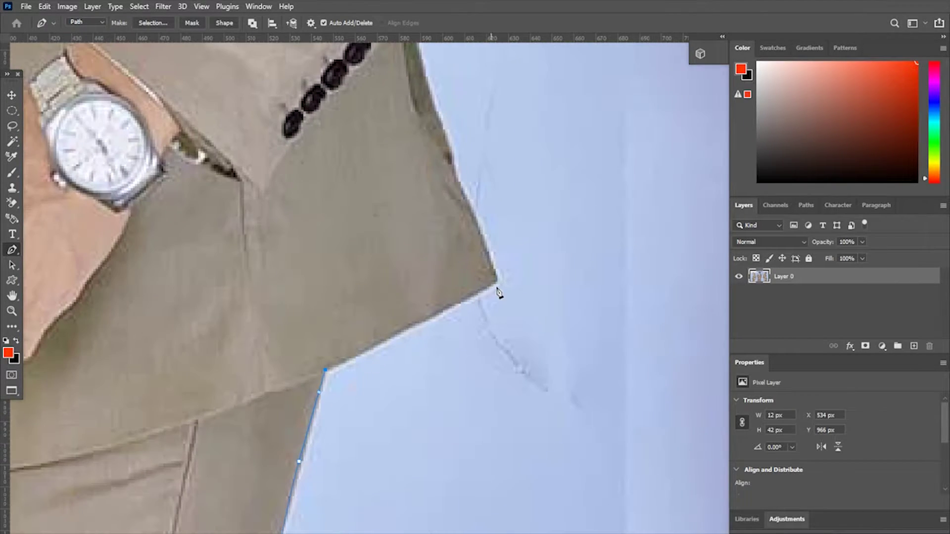
{"action": "scroll", "coordinate": [440, 103], "scroll_direction": "up", "scroll_amount": 1}
{"action": "left_click_drag", "start_coordinate": [439, 104], "coordinate": [498, 209]}
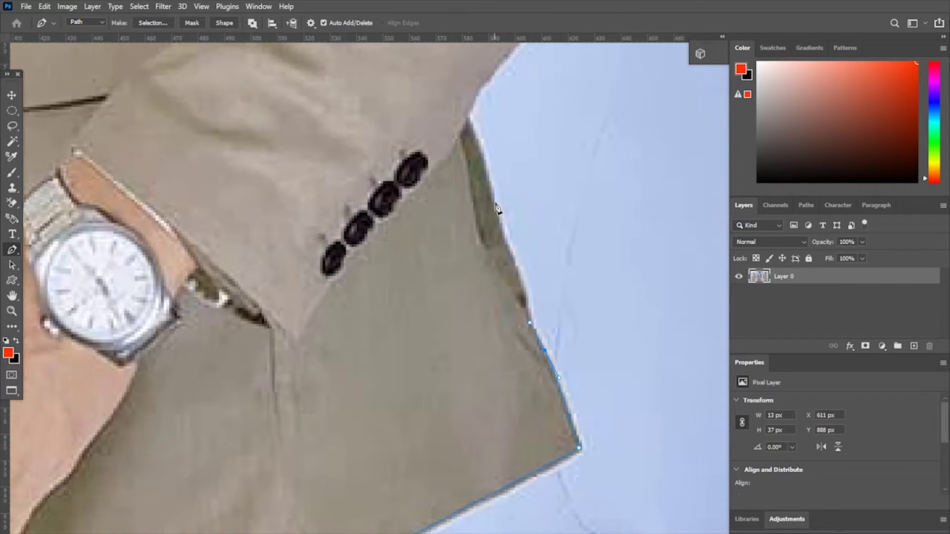
{"action": "scroll", "coordinate": [466, 127], "scroll_direction": "down", "scroll_amount": 2}
{"action": "scroll", "coordinate": [406, 276], "scroll_direction": "up", "scroll_amount": 3}
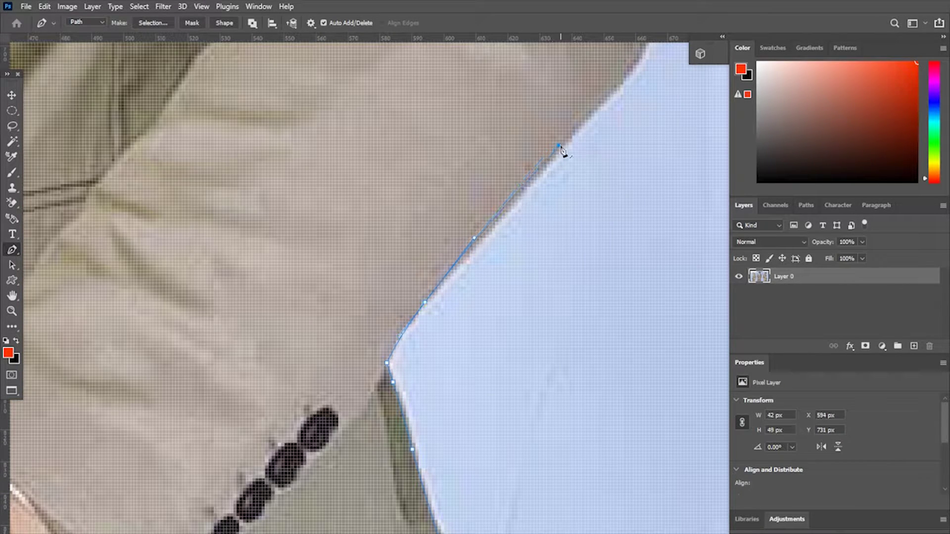
{"action": "scroll", "coordinate": [562, 151], "scroll_direction": "down", "scroll_amount": 2}
{"action": "scroll", "coordinate": [465, 284], "scroll_direction": "up", "scroll_amount": 2}
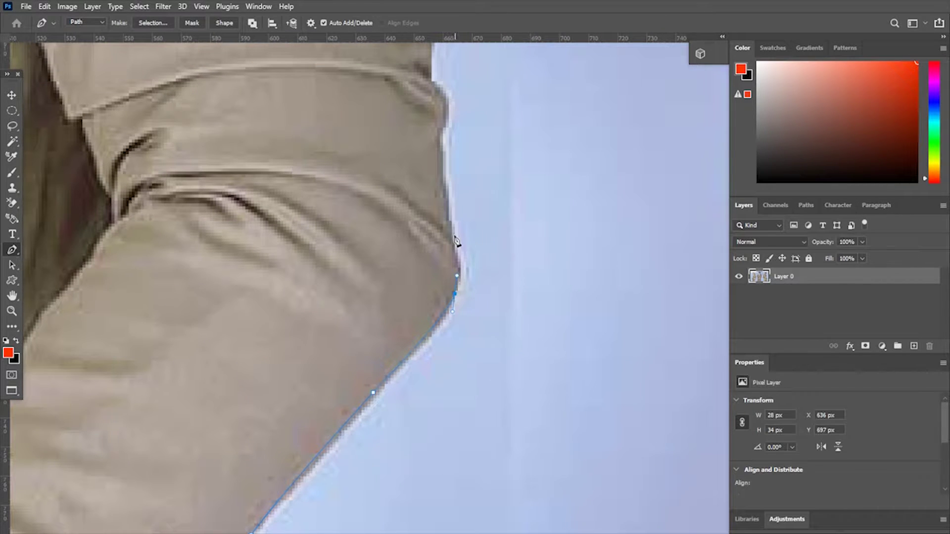
{"action": "left_click", "coordinate": [437, 88]}
- Continue the path along the sleeve and shoulder up to the jaw
{"action": "scroll", "coordinate": [450, 102], "scroll_direction": "up", "scroll_amount": 5}
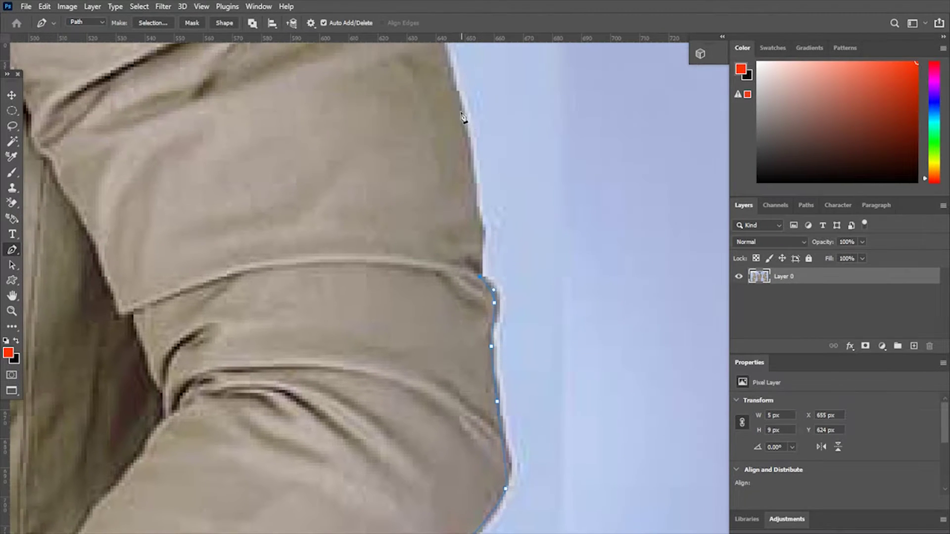
{"action": "left_click_drag", "start_coordinate": [447, 65], "coordinate": [506, 225]}
{"action": "left_click", "coordinate": [486, 152]}
{"action": "scroll", "coordinate": [487, 152], "scroll_direction": "up", "scroll_amount": 5}
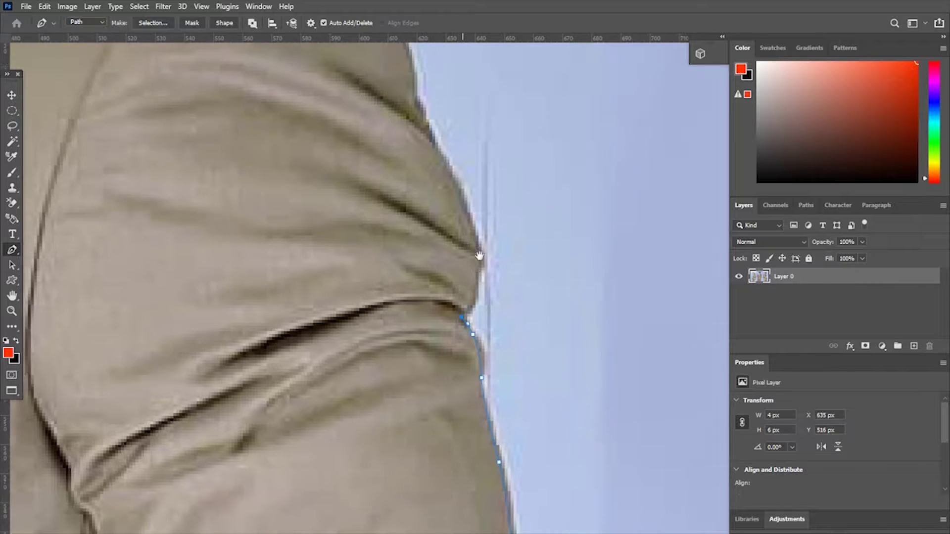
{"action": "left_click", "coordinate": [474, 241]}
{"action": "left_click", "coordinate": [459, 204]}
{"action": "left_click", "coordinate": [418, 124]}
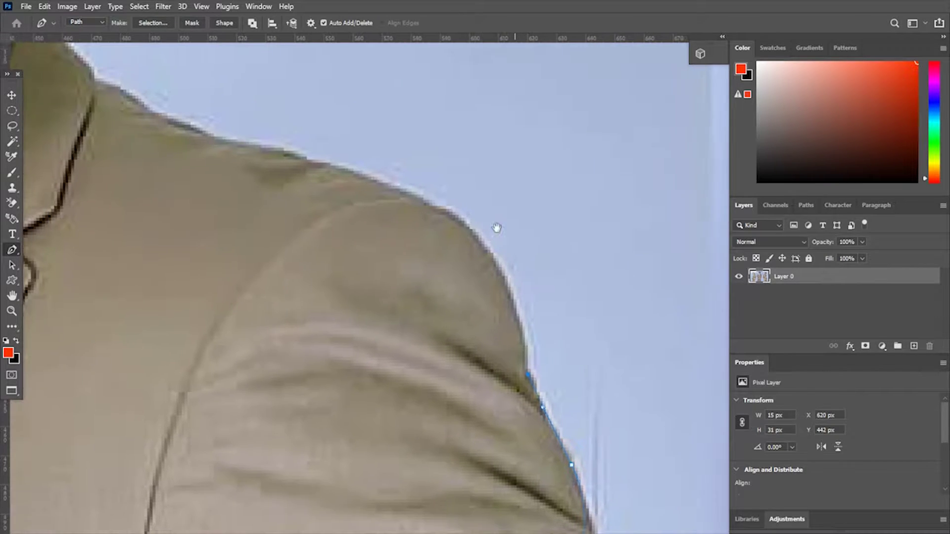
{"action": "scroll", "coordinate": [418, 123], "scroll_direction": "up", "scroll_amount": 5}
{"action": "left_click_drag", "start_coordinate": [467, 240], "coordinate": [419, 215]}
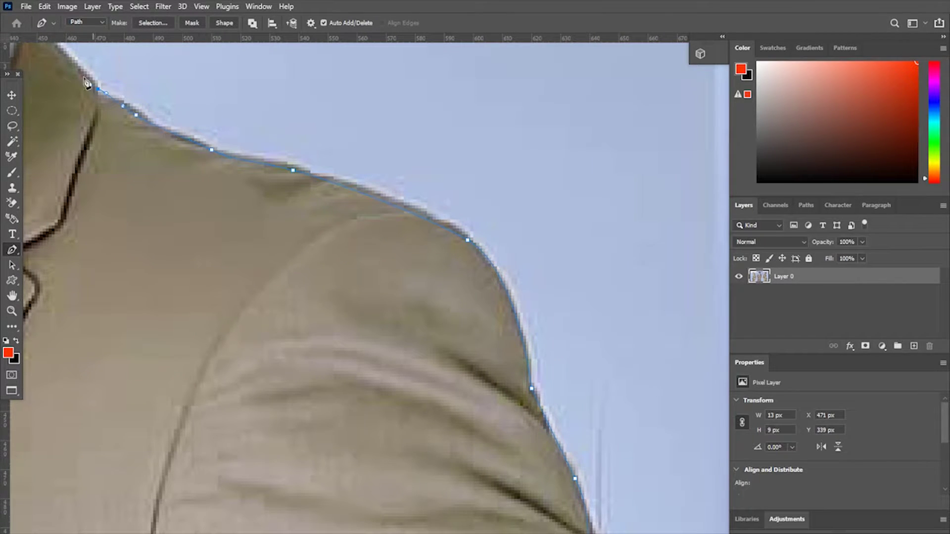
{"action": "scroll", "coordinate": [86, 82], "scroll_direction": "up", "scroll_amount": 5}
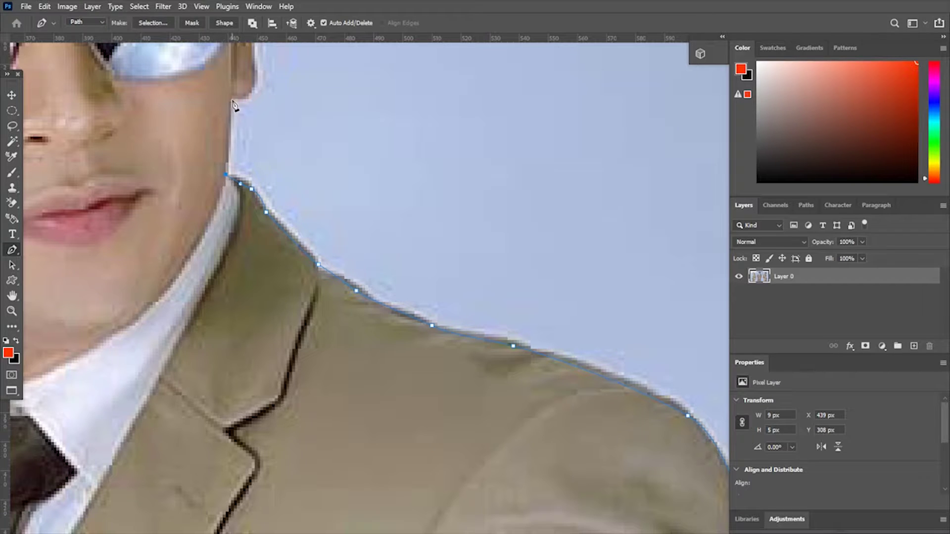
{"action": "left_click", "coordinate": [233, 101]}
{"action": "scroll", "coordinate": [234, 105], "scroll_direction": "down", "scroll_amount": 3}
{"action": "scroll", "coordinate": [353, 260], "scroll_direction": "up", "scroll_amount": 4}
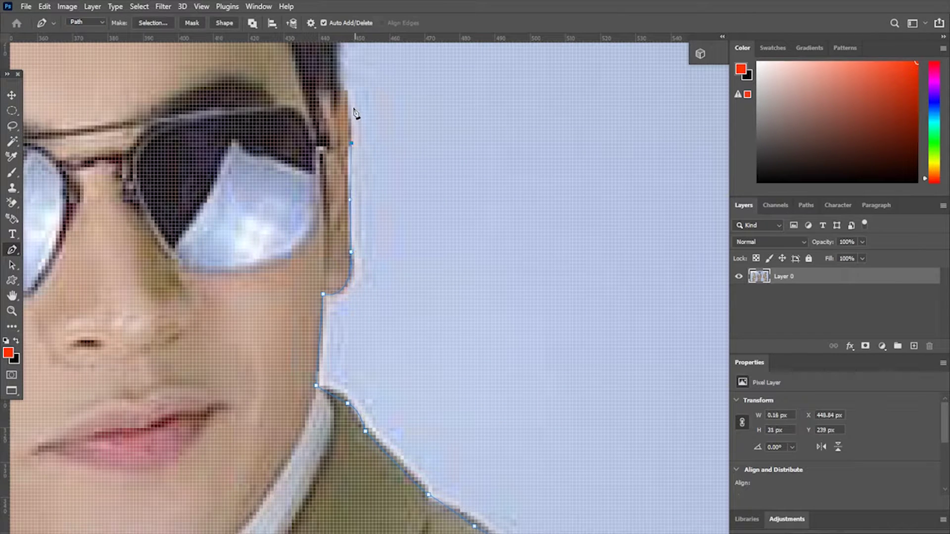
{"action": "left_click_drag", "start_coordinate": [345, 92], "coordinate": [403, 243]}
- Trace the outline over the head, hair, sunglasses and collar down past the neck
{"action": "left_click_drag", "start_coordinate": [423, 189], "coordinate": [556, 308]}
{"action": "scroll", "coordinate": [556, 308], "scroll_direction": "down", "scroll_amount": 1}
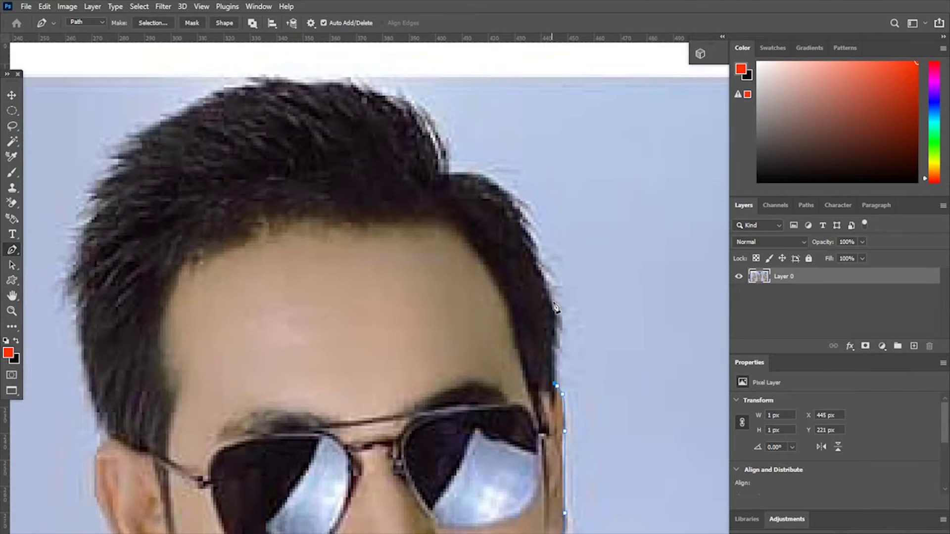
{"action": "left_click_drag", "start_coordinate": [443, 184], "coordinate": [498, 245]}
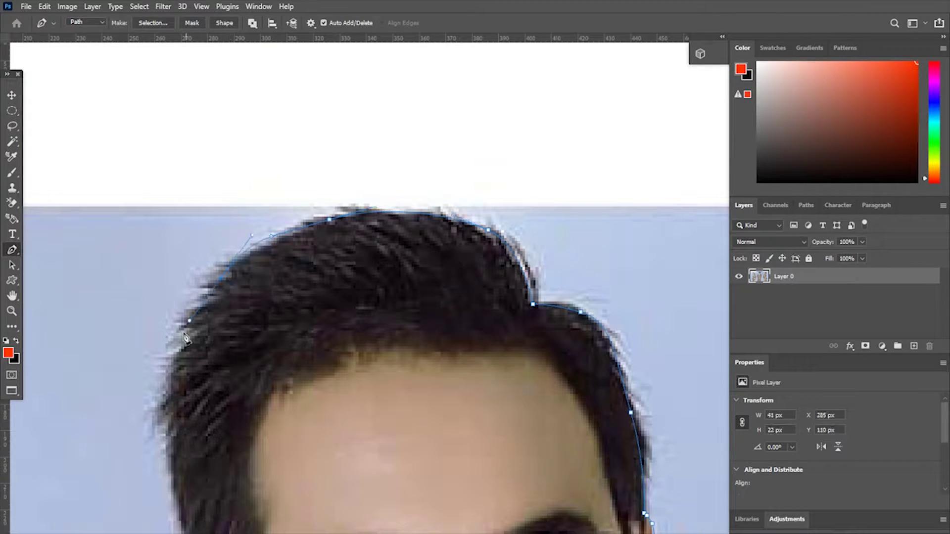
{"action": "left_click_drag", "start_coordinate": [165, 459], "coordinate": [194, 274]}
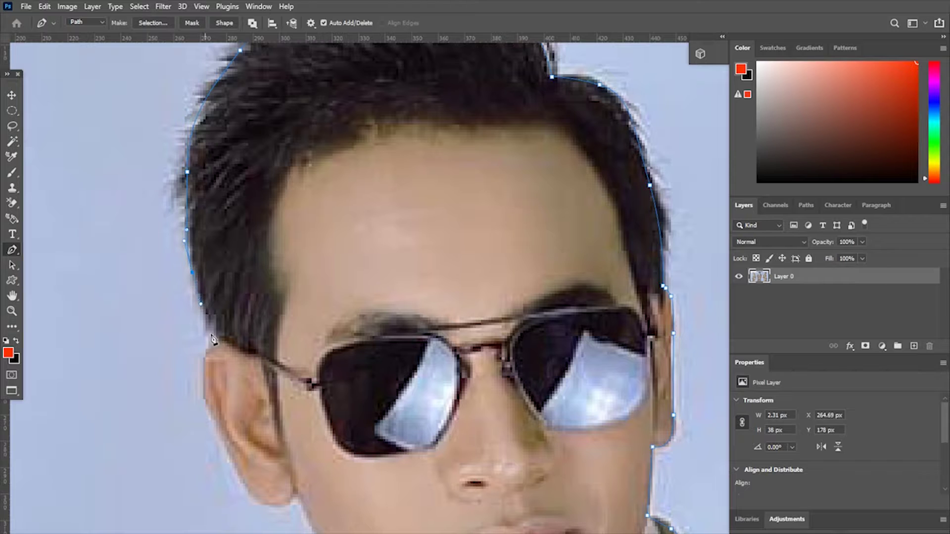
{"action": "scroll", "coordinate": [272, 253], "scroll_direction": "up", "scroll_amount": 1}
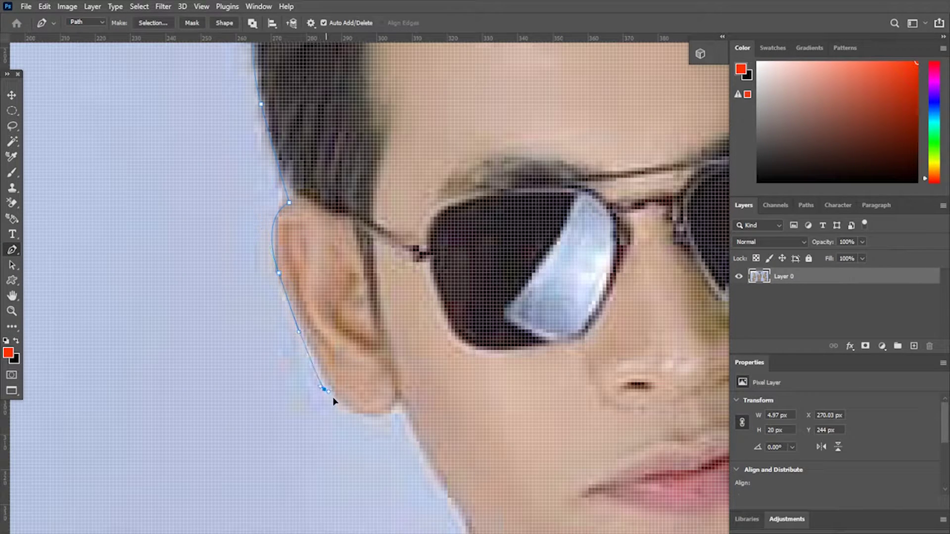
{"action": "left_click_drag", "start_coordinate": [407, 417], "coordinate": [385, 198]}
{"action": "scroll", "coordinate": [385, 199], "scroll_direction": "down", "scroll_amount": 1}
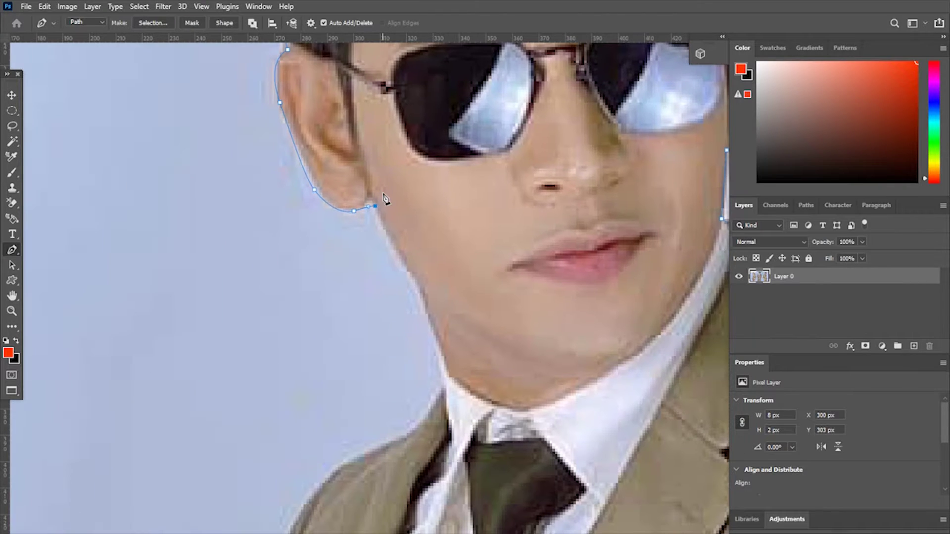
{"action": "left_click_drag", "start_coordinate": [447, 393], "coordinate": [547, 233]}
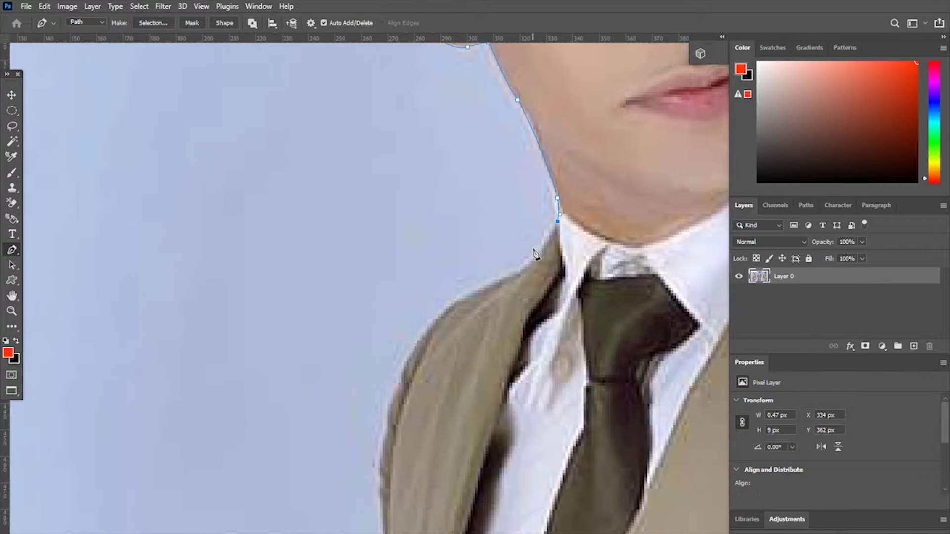
{"action": "scroll", "coordinate": [521, 280], "scroll_direction": "up", "scroll_amount": 1}
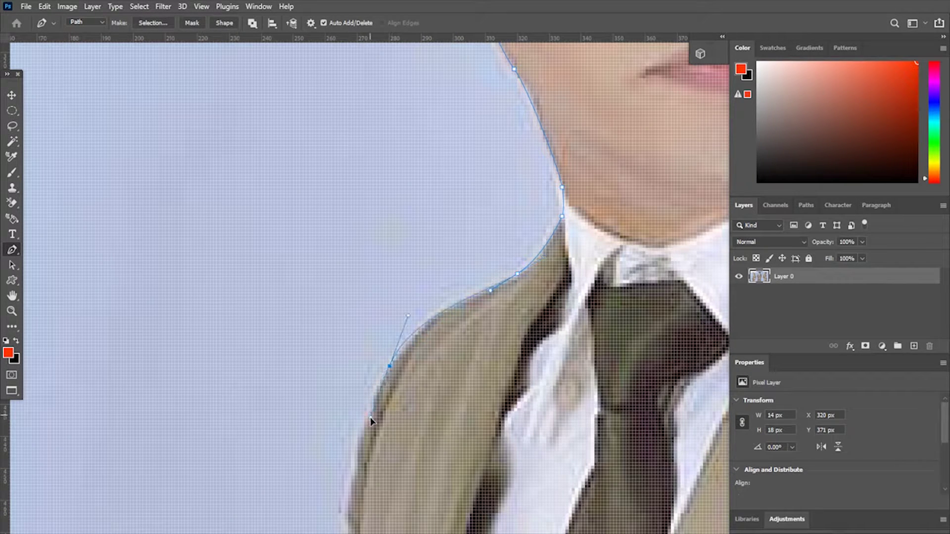
{"action": "scroll", "coordinate": [372, 421], "scroll_direction": "down", "scroll_amount": 1}
{"action": "left_click_drag", "start_coordinate": [371, 420], "coordinate": [414, 312]}
- Continue the outline down the jacket edge past the button, around the fist and arm
{"action": "left_click_drag", "start_coordinate": [423, 389], "coordinate": [416, 183]}
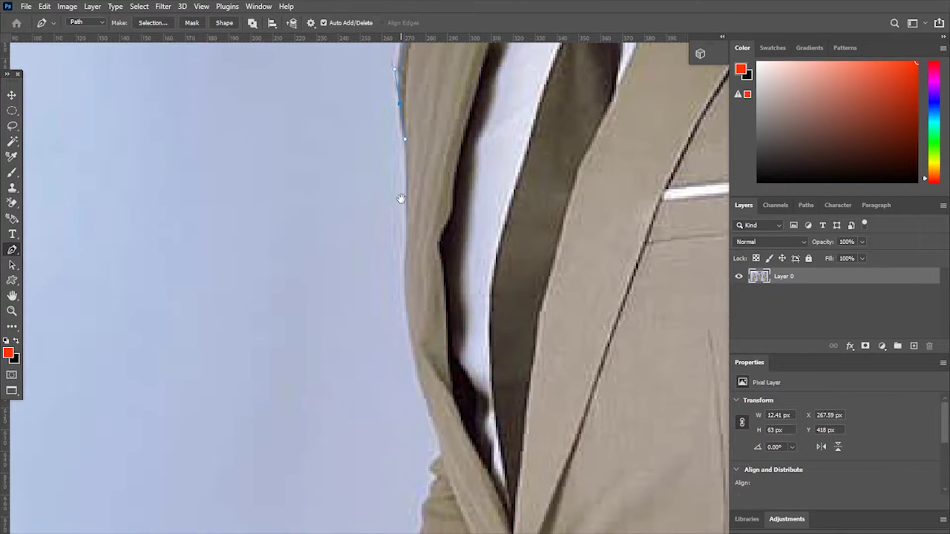
{"action": "scroll", "coordinate": [408, 217], "scroll_direction": "up", "scroll_amount": 1}
{"action": "left_click", "coordinate": [406, 214]}
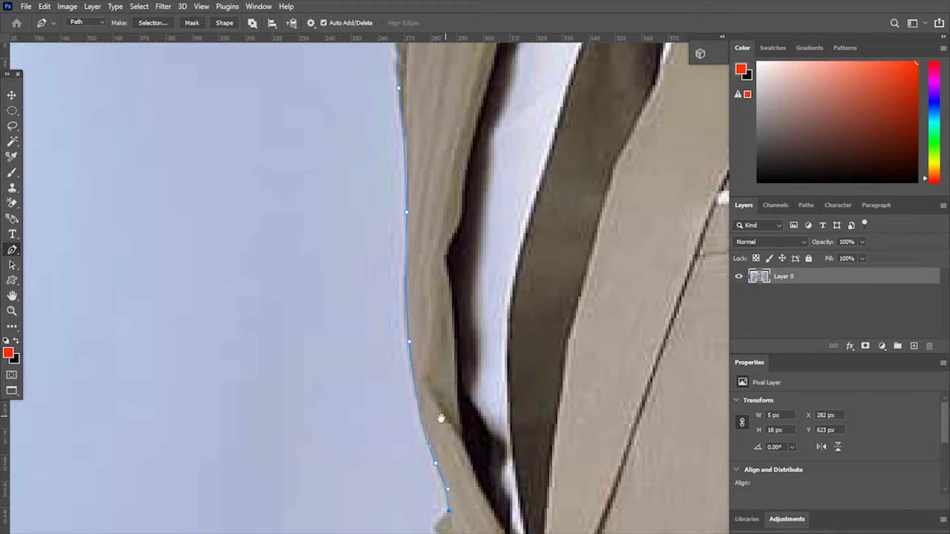
{"action": "left_click_drag", "start_coordinate": [440, 418], "coordinate": [443, 72]}
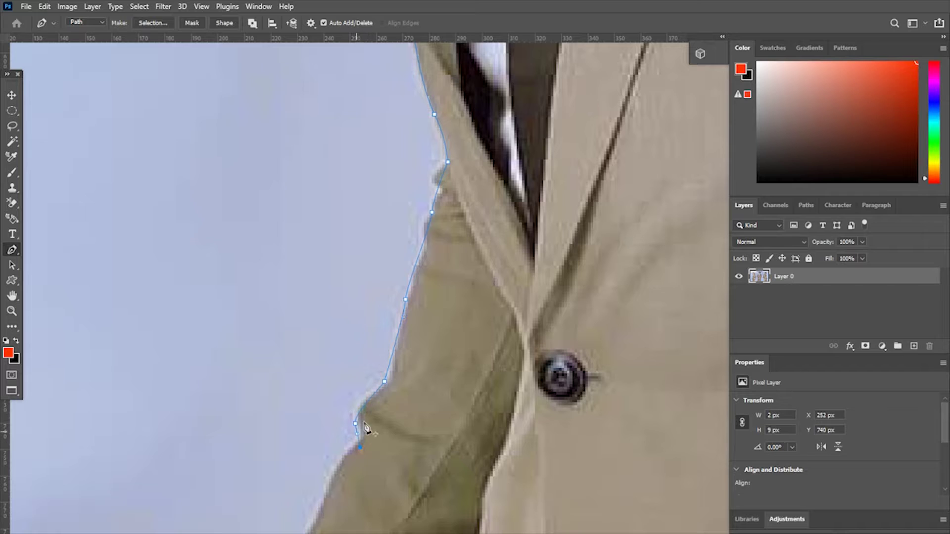
{"action": "scroll", "coordinate": [366, 428], "scroll_direction": "down", "scroll_amount": 1}
{"action": "left_click_drag", "start_coordinate": [366, 428], "coordinate": [440, 181]}
{"action": "scroll", "coordinate": [404, 288], "scroll_direction": "up", "scroll_amount": 1}
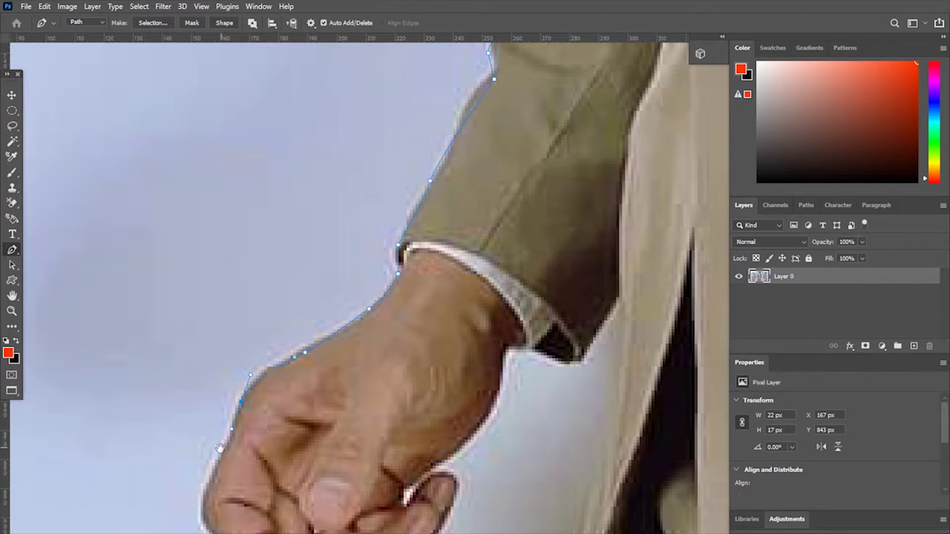
{"action": "left_click_drag", "start_coordinate": [220, 448], "coordinate": [309, 211]}
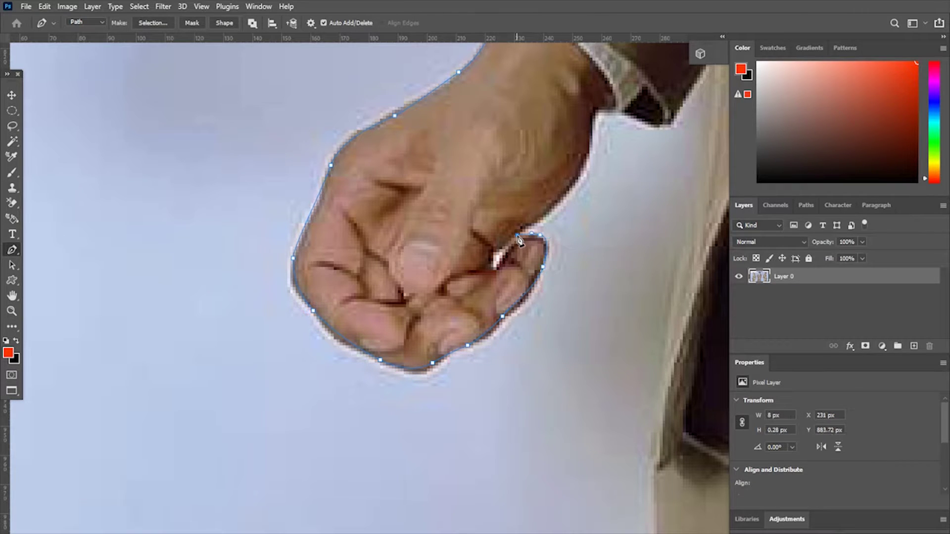
{"action": "left_click_drag", "start_coordinate": [519, 241], "coordinate": [377, 431]}
{"action": "scroll", "coordinate": [429, 425], "scroll_direction": "up", "scroll_amount": 1}
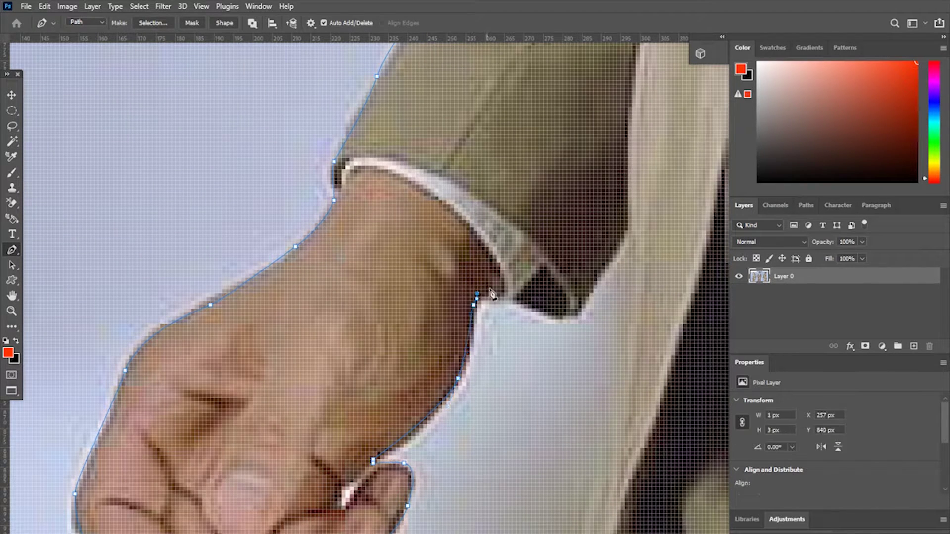
{"action": "scroll", "coordinate": [616, 260], "scroll_direction": "down", "scroll_amount": 1}
{"action": "scroll", "coordinate": [627, 288], "scroll_direction": "down", "scroll_amount": 1}
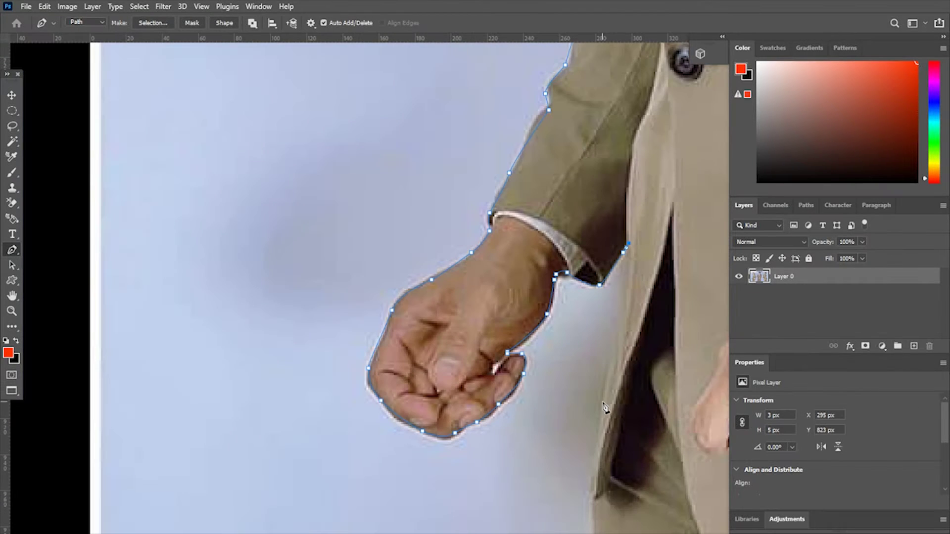
- Finish along the trouser edge to the photo bottom and make a selection from the path
{"action": "left_click_drag", "start_coordinate": [605, 408], "coordinate": [527, 123]}
{"action": "left_click_drag", "start_coordinate": [530, 264], "coordinate": [529, 279]}
{"action": "scroll", "coordinate": [533, 372], "scroll_direction": "down", "scroll_amount": 5}
{"action": "left_click", "coordinate": [474, 291]}
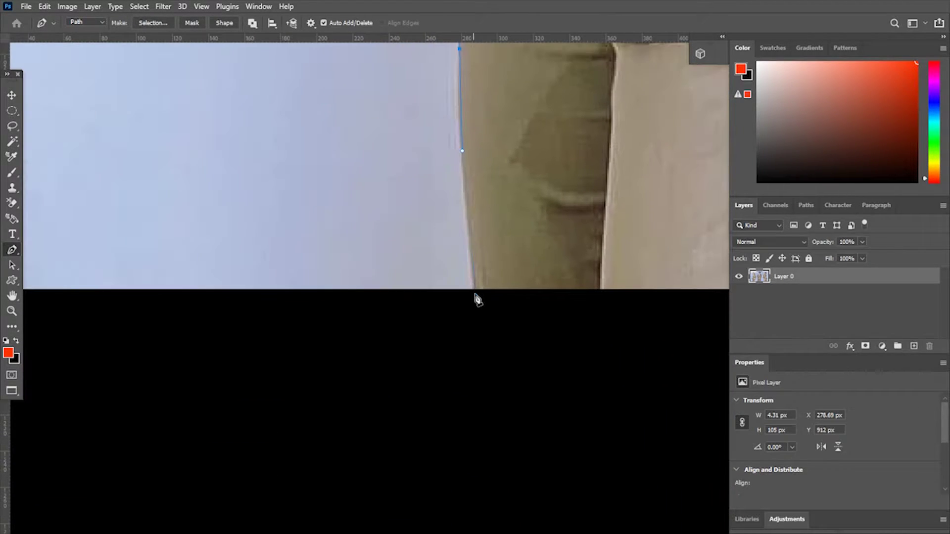
{"action": "scroll", "coordinate": [475, 297], "scroll_direction": "down", "scroll_amount": 2}
{"action": "right_click", "coordinate": [562, 283]}
{"action": "left_click", "coordinate": [524, 233]}
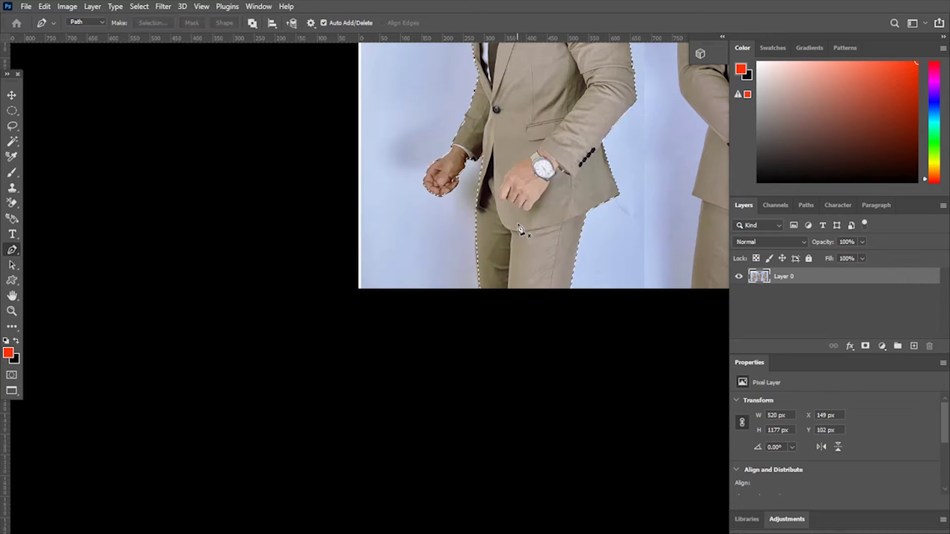
- Invert the selection and delete the background around the man
{"action": "key", "text": "ctrl+shift+i"}
{"action": "key", "text": "Delete"}
{"action": "scroll", "coordinate": [518, 226], "scroll_direction": "down", "scroll_amount": 3}
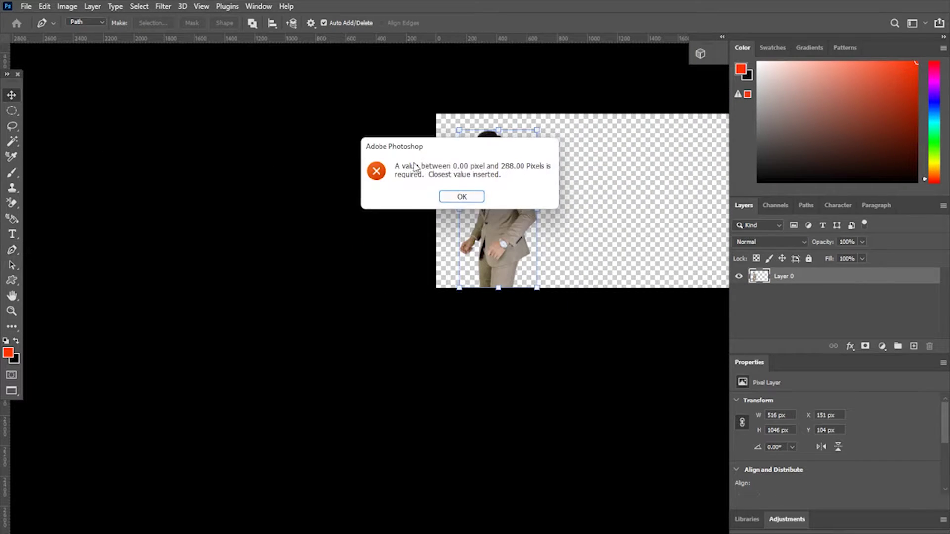
{"action": "key", "text": "Return"}
- Move the man into the cover and enlarge him, then bring maxresdefault.jpg into Photoshop
{"action": "key", "text": "v"}
{"action": "key", "text": "f"}
{"action": "left_click_drag", "start_coordinate": [188, 202], "coordinate": [312, 219]}
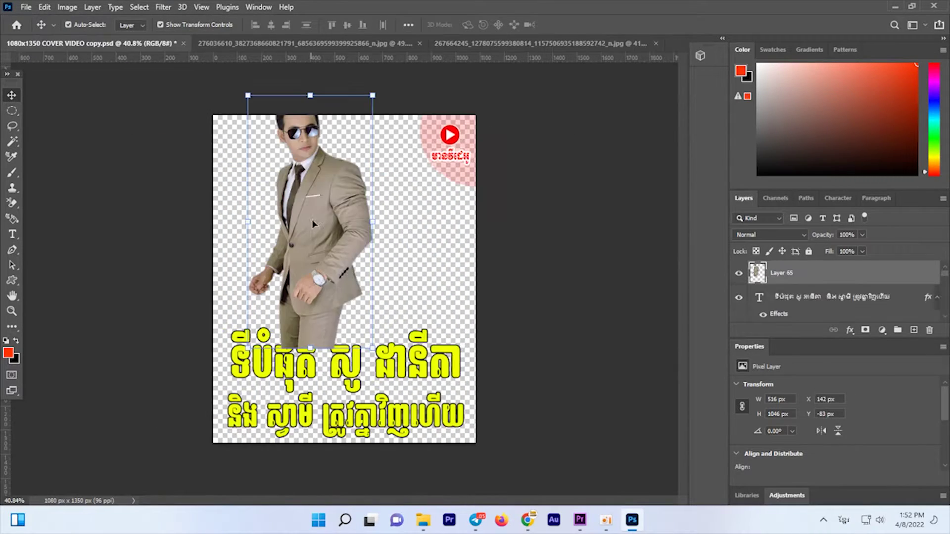
{"action": "left_click_drag", "start_coordinate": [371, 260], "coordinate": [463, 266]}
{"action": "left_click_drag", "start_coordinate": [392, 238], "coordinate": [378, 307]}
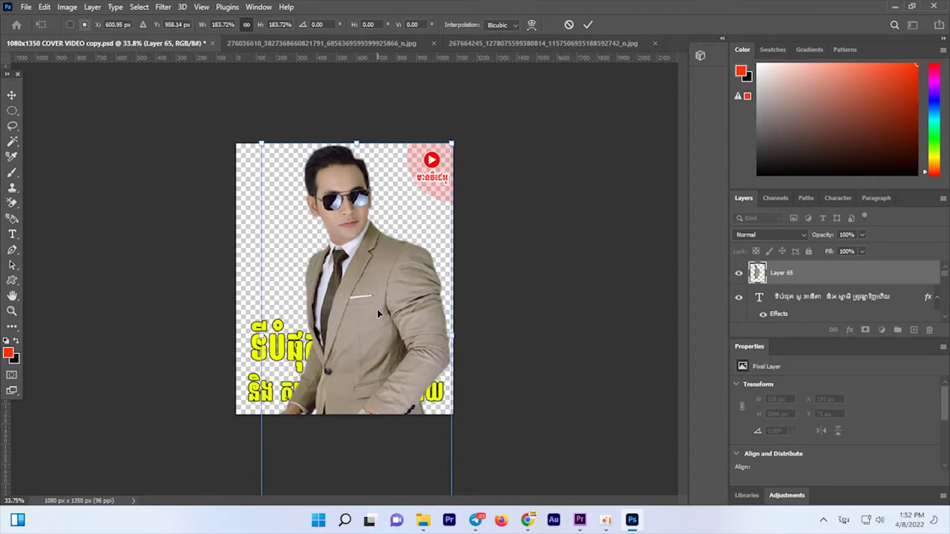
{"action": "key", "text": "Return"}
{"action": "key", "text": "alt+Tab"}
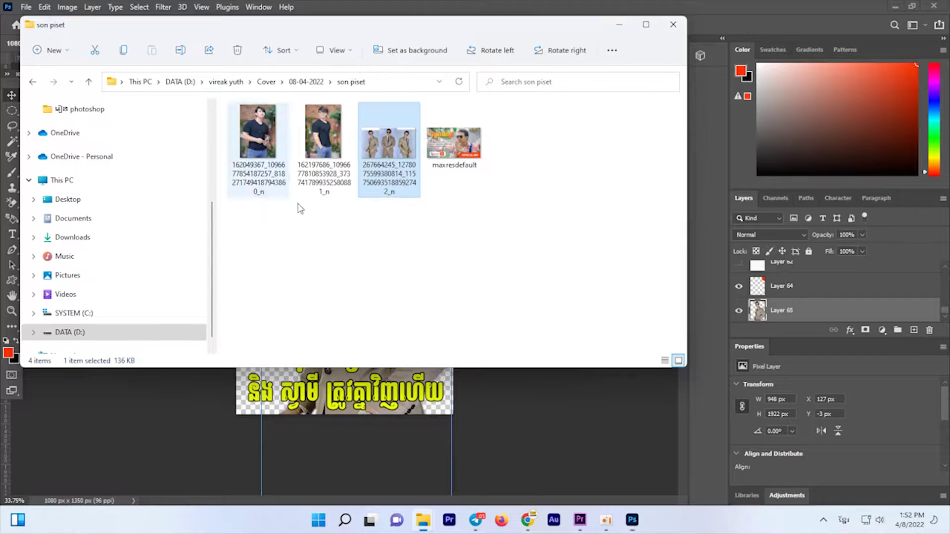
{"action": "mouse_move", "coordinate": [454, 145]}
{"action": "left_mouse_down"}
{"action": "mouse_move", "coordinate": [495, 160]}
{"action": "mouse_move", "coordinate": [667, 43]}
{"action": "left_mouse_up"}
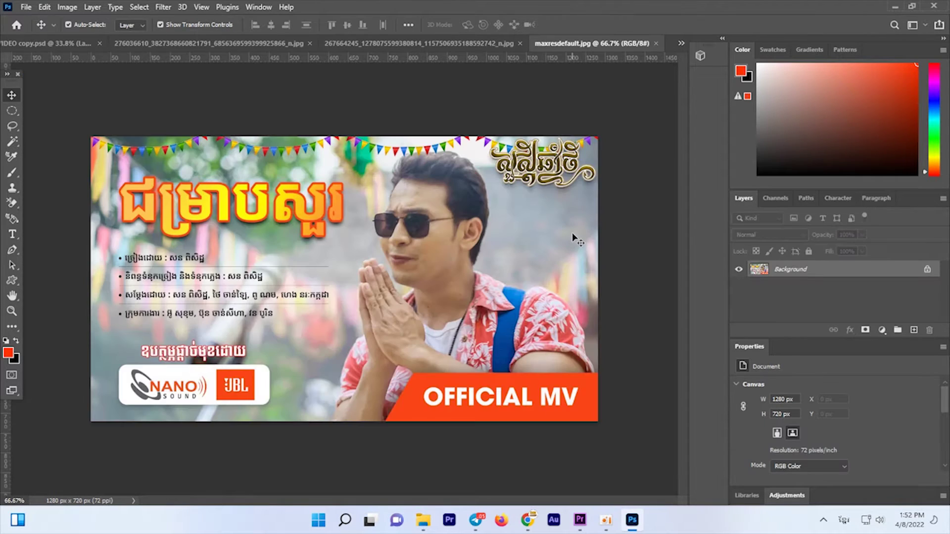
- Crop the bottom strip off the maxresdefault thumbnail
{"action": "key", "text": "c"}
{"action": "left_click_drag", "start_coordinate": [343, 449], "coordinate": [343, 397]}
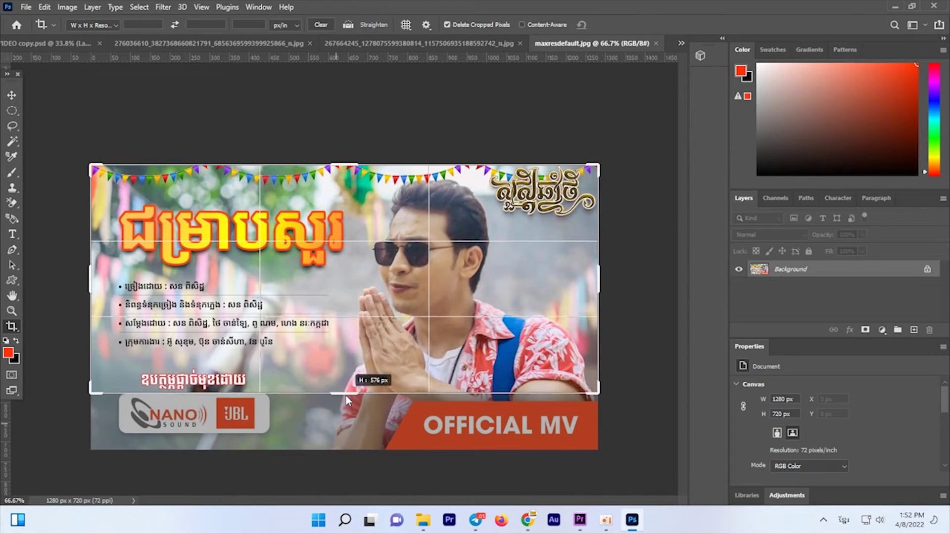
{"action": "key", "text": "Return"}
- Place the thumbnail across the cover's top scaled to width, and add a new layer
{"action": "key", "text": "v"}
{"action": "mouse_move", "coordinate": [133, 82]}
{"action": "left_mouse_down"}
{"action": "mouse_move", "coordinate": [326, 255]}
{"action": "mouse_move", "coordinate": [343, 194]}
{"action": "left_mouse_up"}
{"action": "left_click_drag", "start_coordinate": [214, 198], "coordinate": [230, 197]}
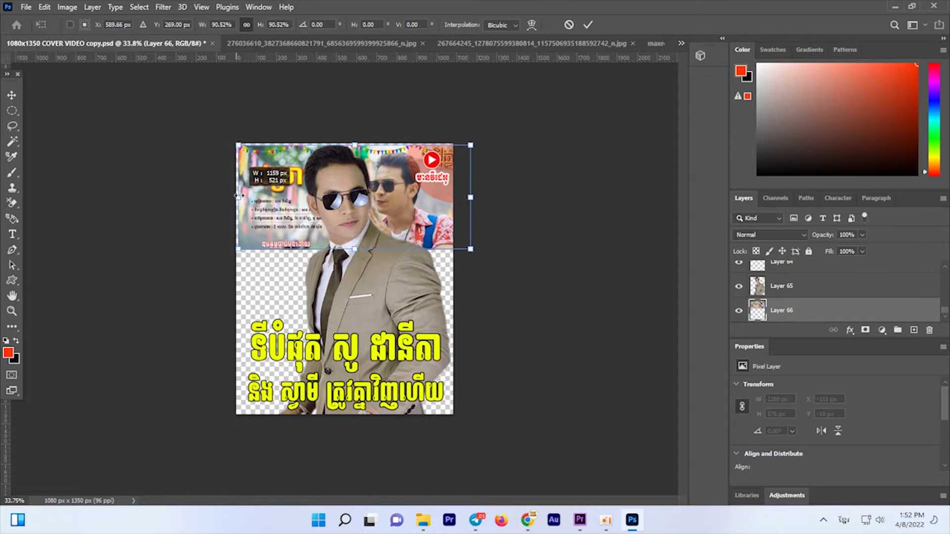
{"action": "key", "text": "Return"}
{"action": "scroll", "coordinate": [307, 273], "scroll_direction": "up", "scroll_amount": 1}
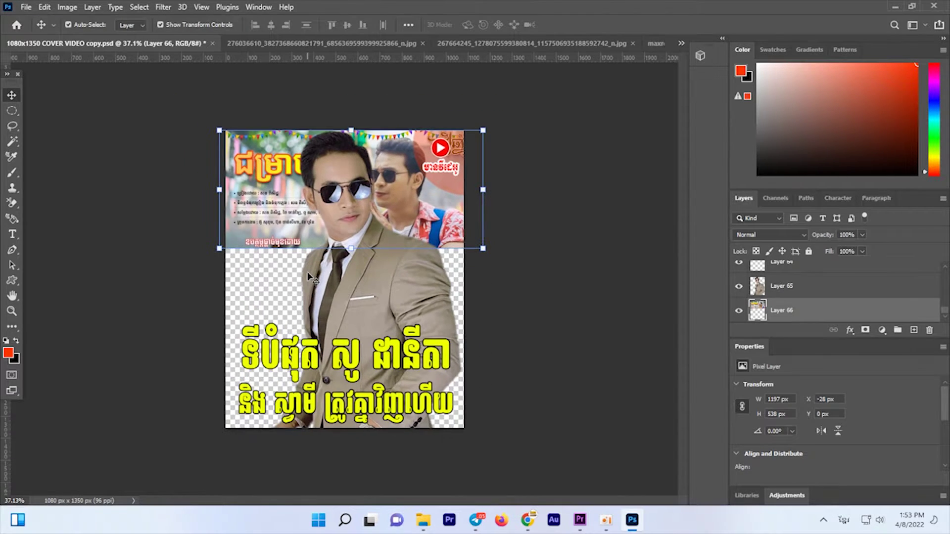
{"action": "scroll", "coordinate": [330, 294], "scroll_direction": "up", "scroll_amount": 1}
{"action": "key", "text": "ctrl+shift+alt+n"}
- Fill the new layer with light grey and move it below the thumbnail
{"action": "left_click", "coordinate": [8, 353]}
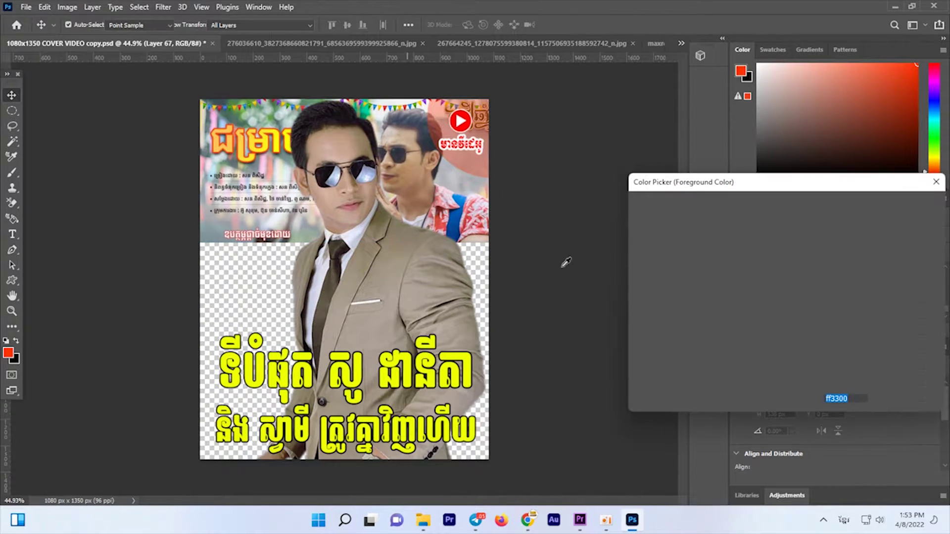
{"action": "left_click", "coordinate": [635, 249]}
{"action": "key", "text": "Return"}
{"action": "key", "text": "alt+BackSpace"}
{"action": "key", "text": "ctrl+bracketleft"}
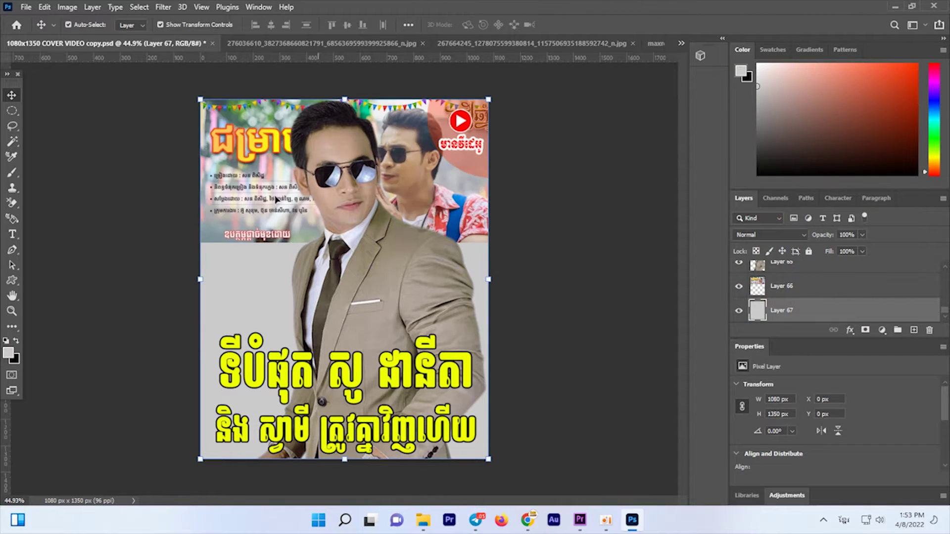
- Flip the suited man horizontally and move him to the left
{"action": "left_click", "coordinate": [260, 192]}
{"action": "left_click", "coordinate": [370, 247]}
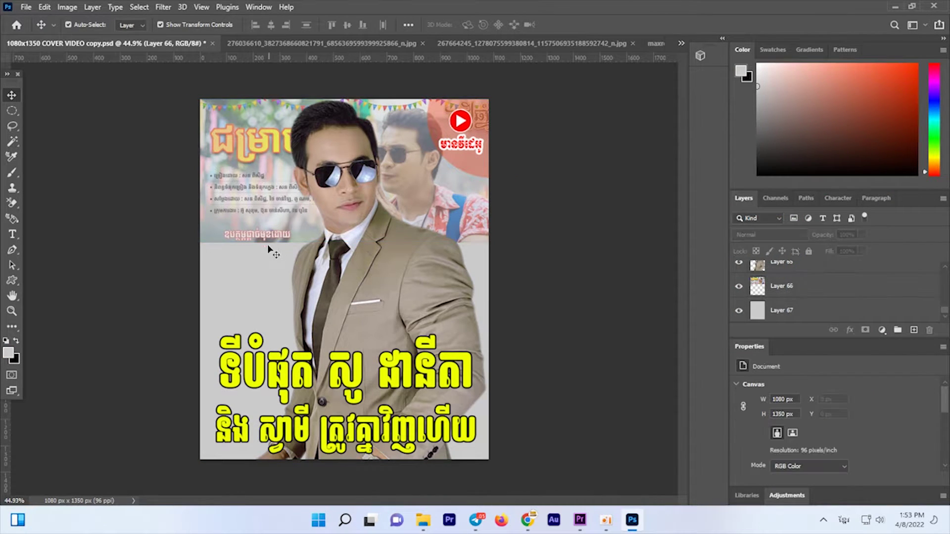
{"action": "scroll", "coordinate": [376, 280], "scroll_direction": "down", "scroll_amount": 4}
{"action": "mouse_move", "coordinate": [375, 276]}
{"action": "left_mouse_down"}
{"action": "mouse_move", "coordinate": [313, 269]}
{"action": "mouse_move", "coordinate": [345, 272]}
{"action": "left_mouse_up"}
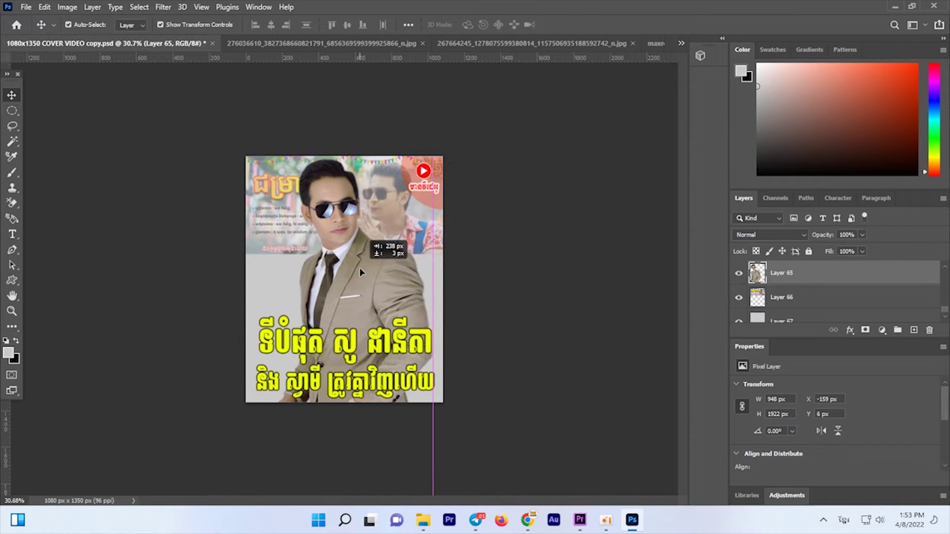
{"action": "right_click", "coordinate": [345, 273]}
{"action": "left_click", "coordinate": [361, 253]}
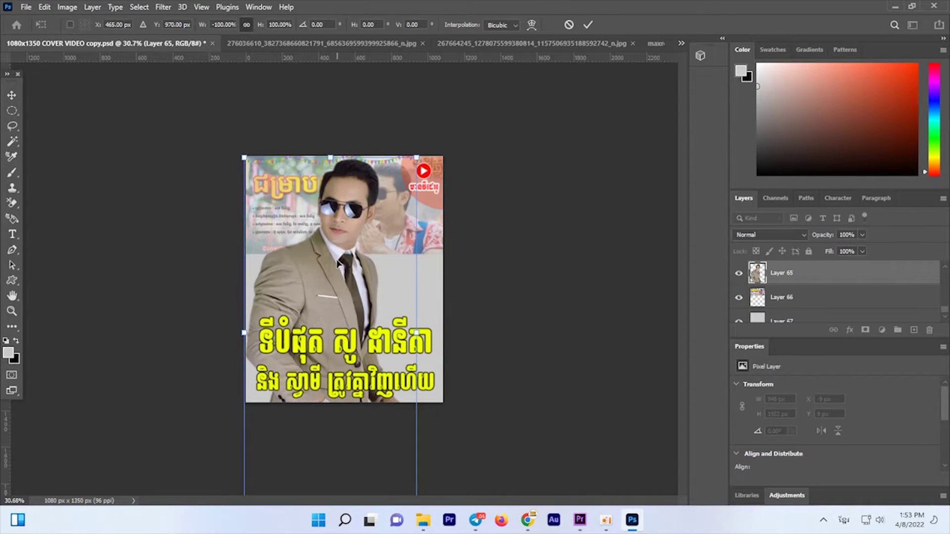
{"action": "left_click_drag", "start_coordinate": [335, 261], "coordinate": [310, 262]}
{"action": "key", "text": "Return"}
- Mask the thumbnail layer and brush its lower edge black to fade into grey
{"action": "left_click", "coordinate": [381, 265]}
{"action": "scroll", "coordinate": [381, 264], "scroll_direction": "up", "scroll_amount": 2}
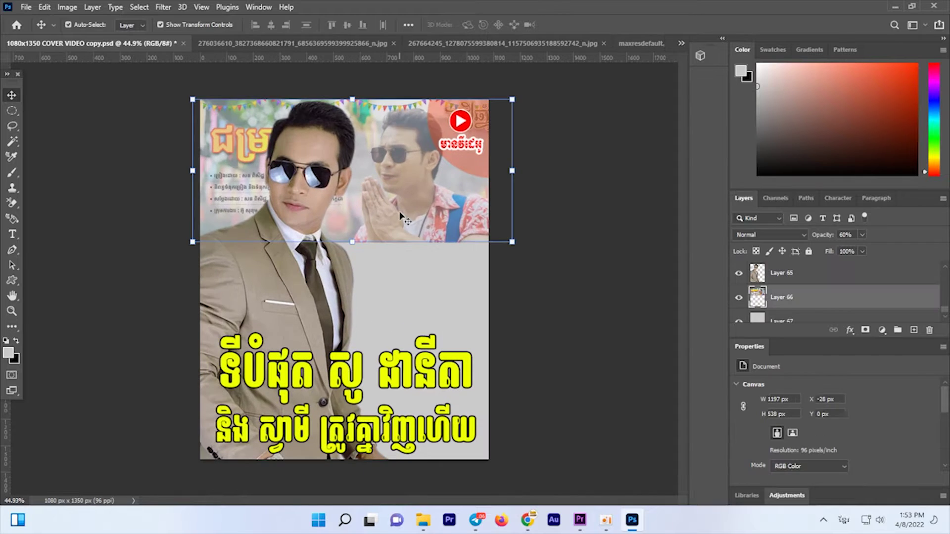
{"action": "left_click", "coordinate": [866, 330]}
{"action": "key", "text": "b"}
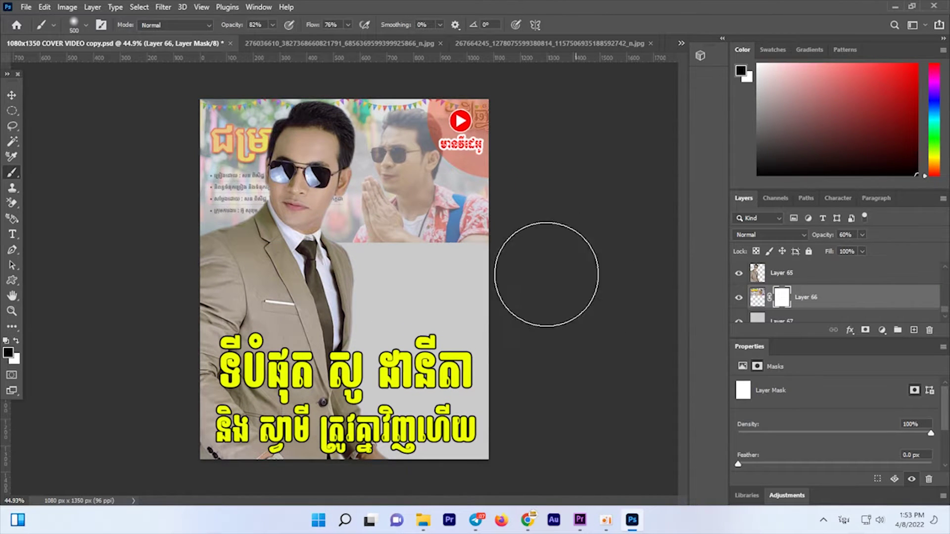
{"action": "left_click_drag", "start_coordinate": [546, 274], "coordinate": [403, 274]}
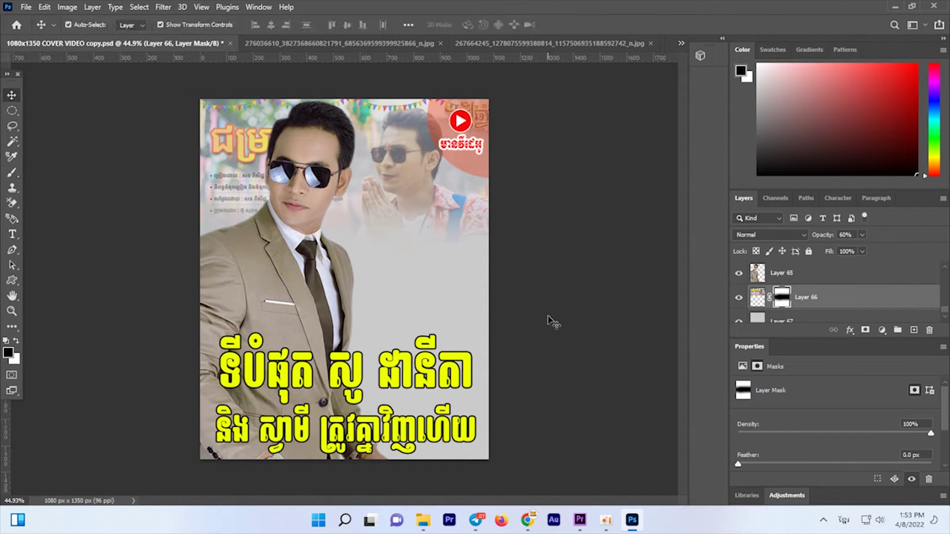
{"action": "left_click_drag", "start_coordinate": [396, 237], "coordinate": [291, 262]}
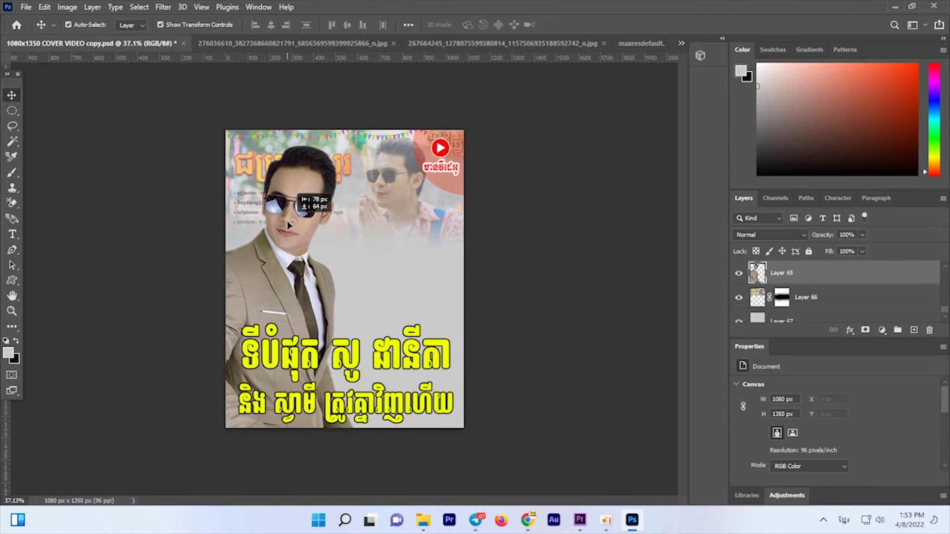
- Undo the accidental move of the thumbnail
{"action": "scroll", "coordinate": [292, 262], "scroll_direction": "up", "scroll_amount": 2}
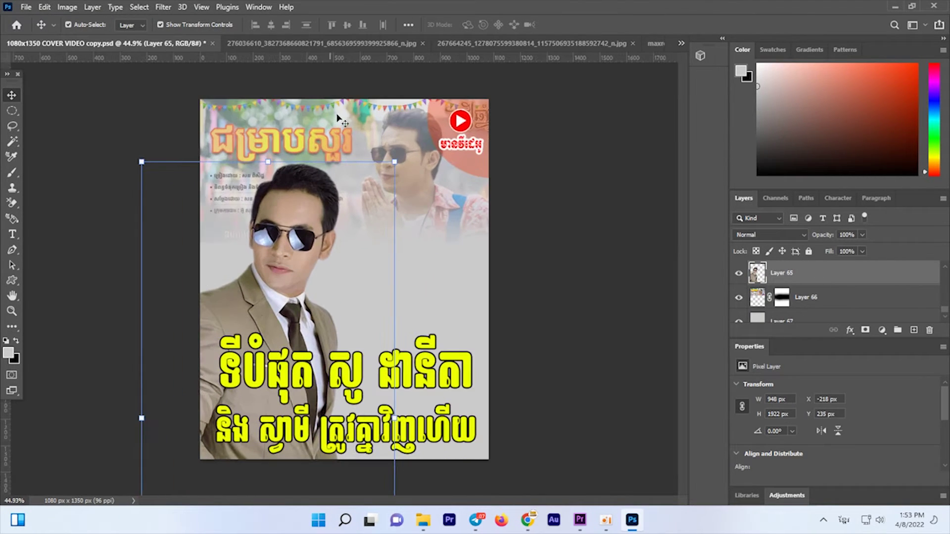
{"action": "left_click_drag", "start_coordinate": [308, 106], "coordinate": [308, 236]}
{"action": "key", "text": "ctrl+z"}
{"action": "key", "text": "ctrl+z"}
{"action": "key", "text": "ctrl+z"}
{"action": "key", "text": "ctrl+z"}
- Mirror the suited man back horizontally and shift him to the cover's right side
{"action": "right_click", "coordinate": [318, 219]}
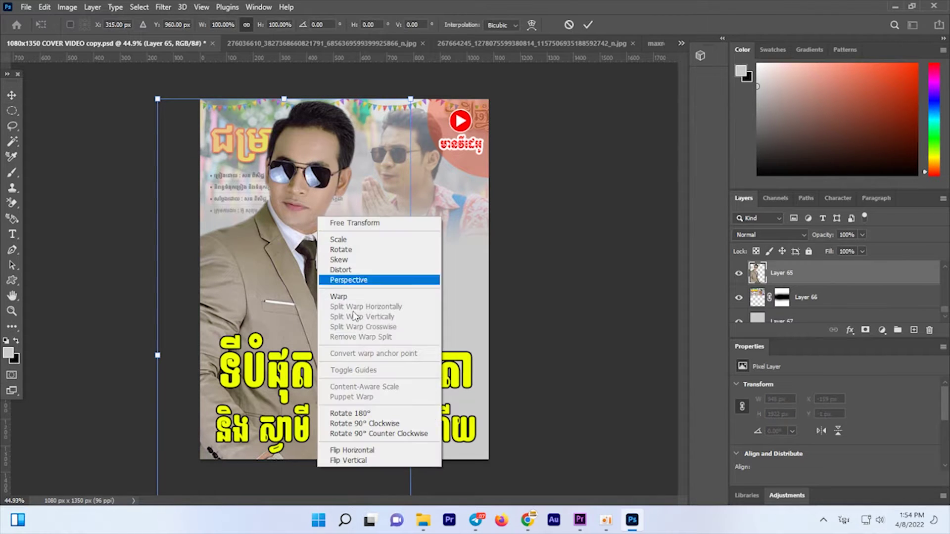
{"action": "left_click", "coordinate": [346, 452]}
{"action": "left_click_drag", "start_coordinate": [319, 274], "coordinate": [419, 280]}
{"action": "key", "text": "Return"}
{"action": "scroll", "coordinate": [420, 280], "scroll_direction": "down", "scroll_amount": 2}
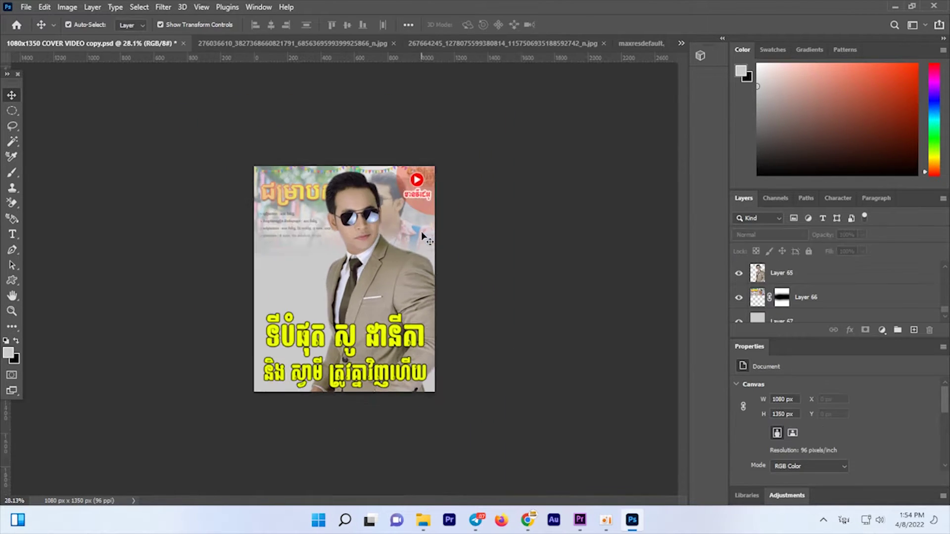
{"action": "key", "text": "super+Tab"}
- Close the maxresdefault and group-photo documents without saving
{"action": "left_click", "coordinate": [448, 262]}
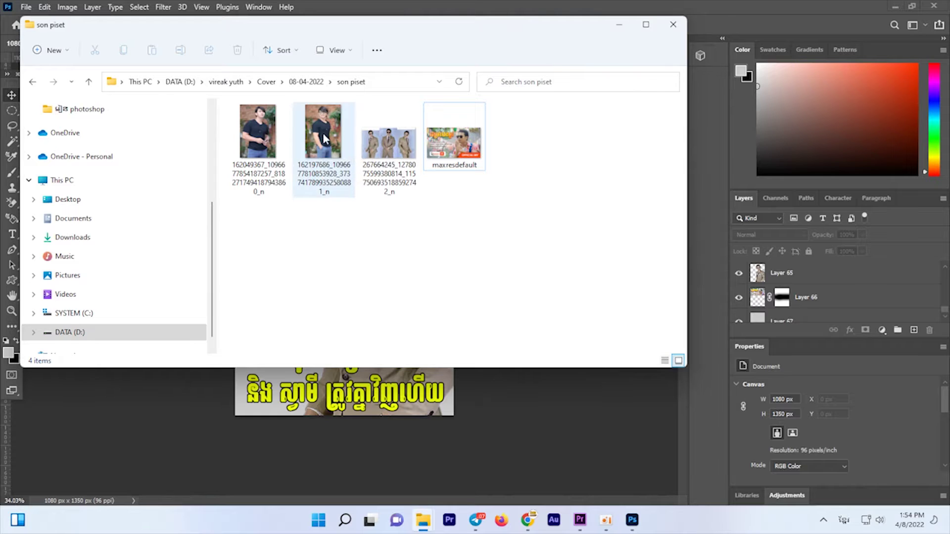
{"action": "left_click_drag", "start_coordinate": [323, 139], "coordinate": [468, 274]}
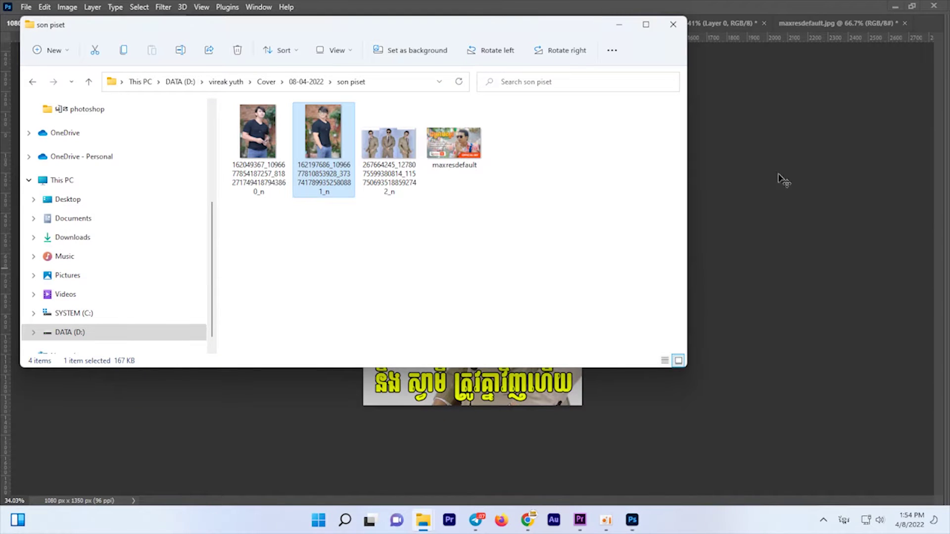
{"action": "key", "text": "ctrl+w"}
{"action": "key", "text": "n"}
{"action": "key", "text": "ctrl+w"}
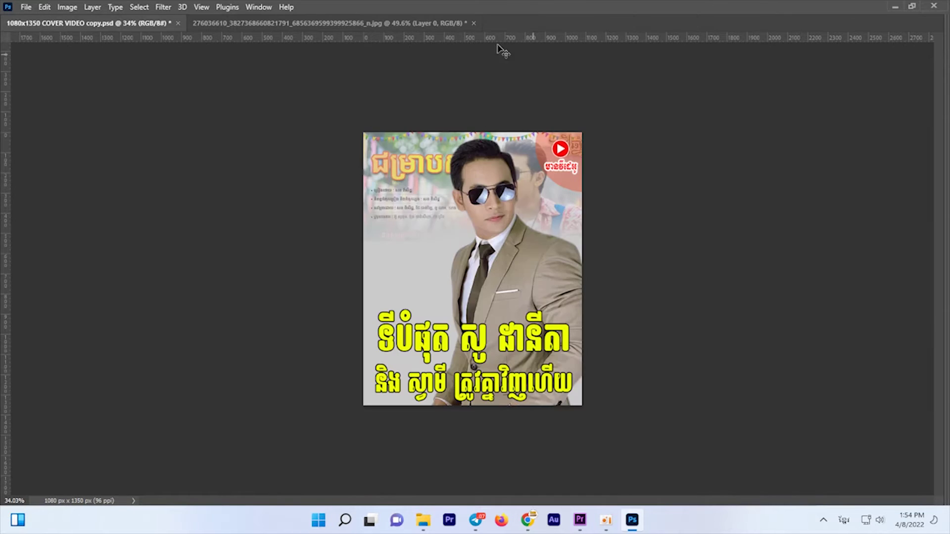
{"action": "key", "text": "ctrl+Tab"}
{"action": "key", "text": "ctrl+Tab"}
- Drag the first son piset photo of the black T-shirt man into Photoshop
{"action": "key", "text": "alt+Tab"}
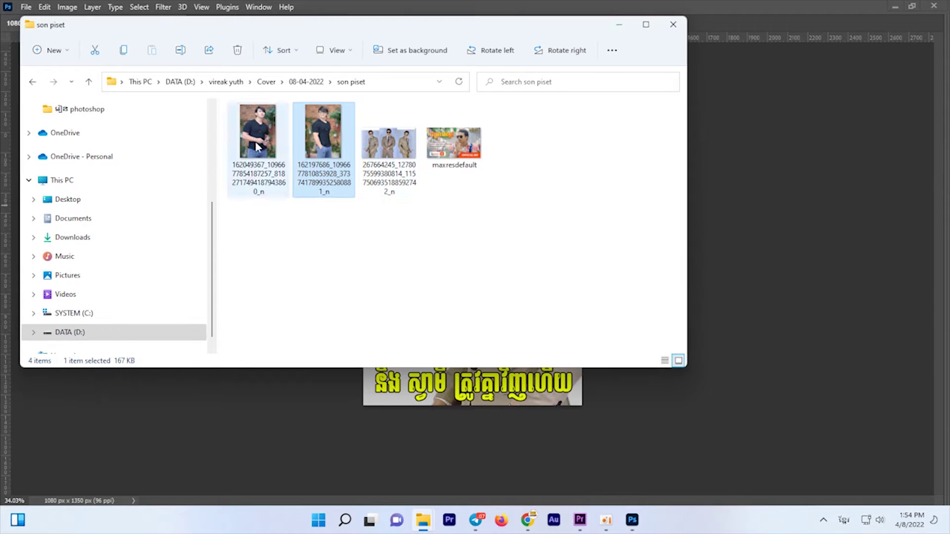
{"action": "left_click_drag", "start_coordinate": [257, 146], "coordinate": [534, 147]}
{"action": "key", "text": "alt+Tab"}
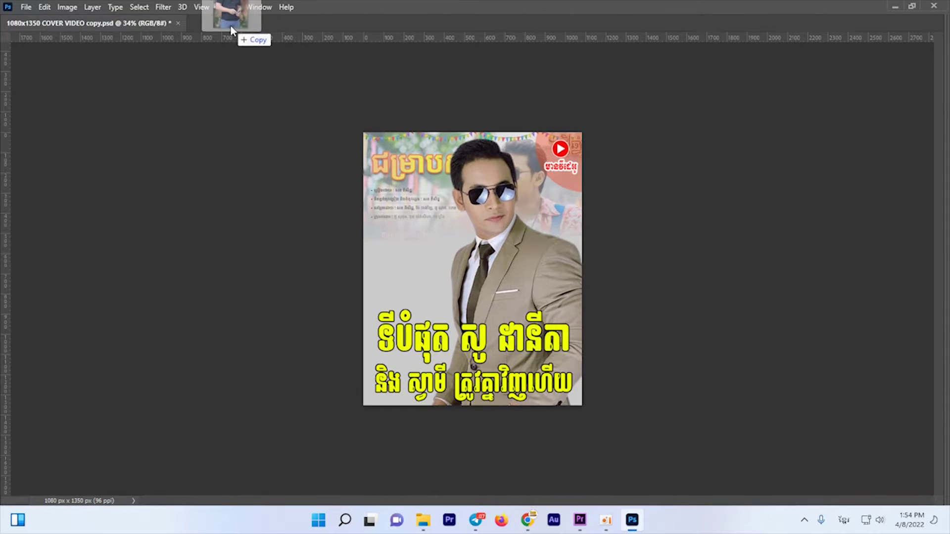
{"action": "left_click_drag", "start_coordinate": [534, 147], "coordinate": [230, 24]}
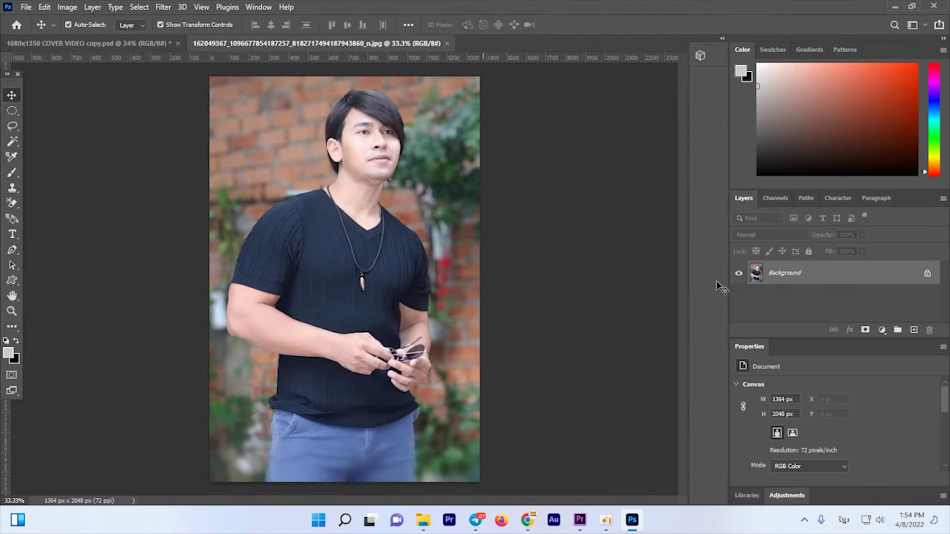
- Copy the T-shirt photo into the cover, mirror it horizontally, and shrink it to about two-thirds
{"action": "mouse_move", "coordinate": [285, 147]}
{"action": "left_mouse_down"}
{"action": "mouse_move", "coordinate": [90, 43]}
{"action": "mouse_move", "coordinate": [293, 228]}
{"action": "left_mouse_up"}
{"action": "key", "text": "ctrl+t"}
{"action": "right_click", "coordinate": [328, 227]}
{"action": "key", "text": "Escape"}
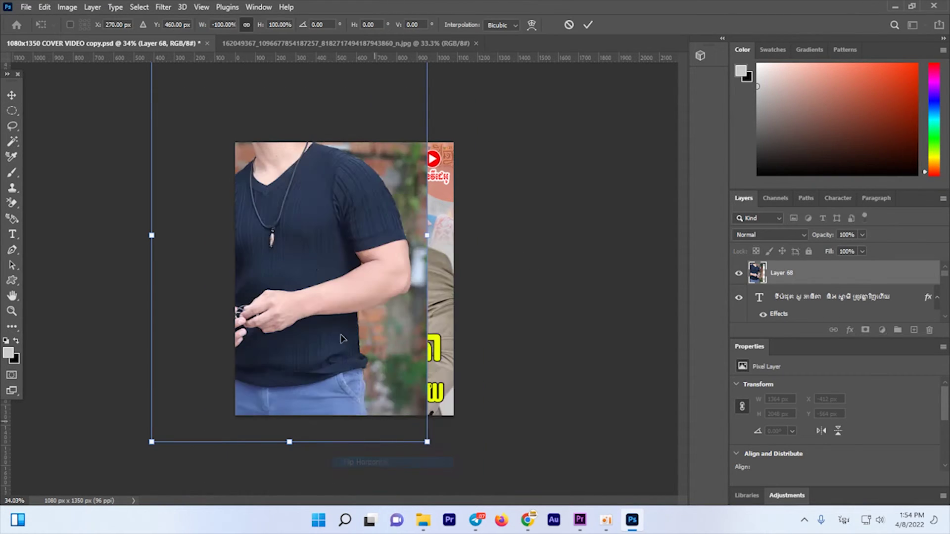
{"action": "scroll", "coordinate": [307, 228], "scroll_direction": "down", "scroll_amount": 2, "text": "alt"}
{"action": "left_click_drag", "start_coordinate": [308, 106], "coordinate": [307, 207]}
{"action": "key", "text": "Return"}
{"action": "scroll", "coordinate": [345, 279], "scroll_direction": "up", "scroll_amount": 3, "text": "alt"}
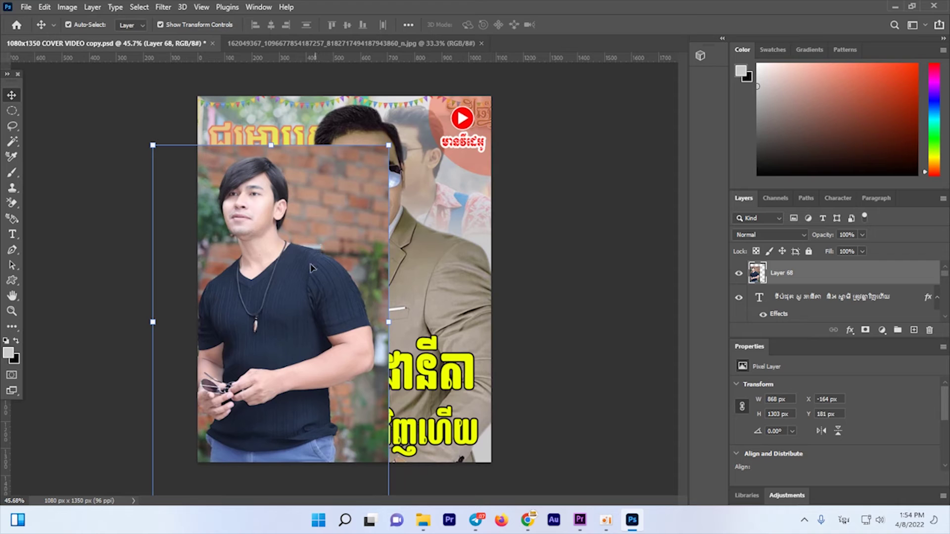
- Move the man-in-black photo down on the left, behind the suited man and the title
{"action": "left_click_drag", "start_coordinate": [311, 267], "coordinate": [340, 336]}
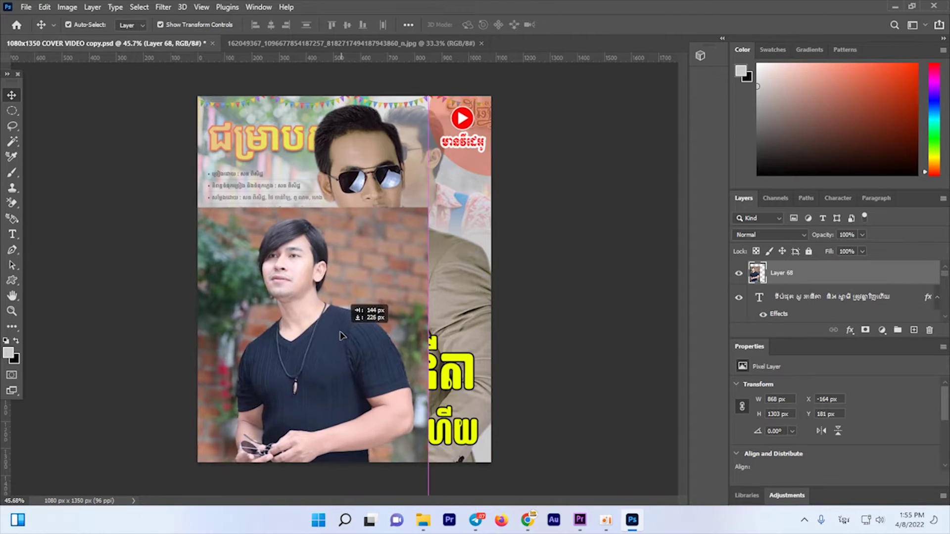
{"action": "scroll", "coordinate": [340, 327], "scroll_direction": "down", "scroll_amount": 2, "text": "alt"}
{"action": "mouse_move", "coordinate": [340, 336]}
{"action": "left_mouse_down"}
{"action": "mouse_move", "coordinate": [305, 256]}
{"action": "mouse_move", "coordinate": [326, 301]}
{"action": "left_mouse_up"}
{"action": "key", "text": "ctrl+bracketleft"}
{"action": "key", "text": "ctrl+bracketleft"}
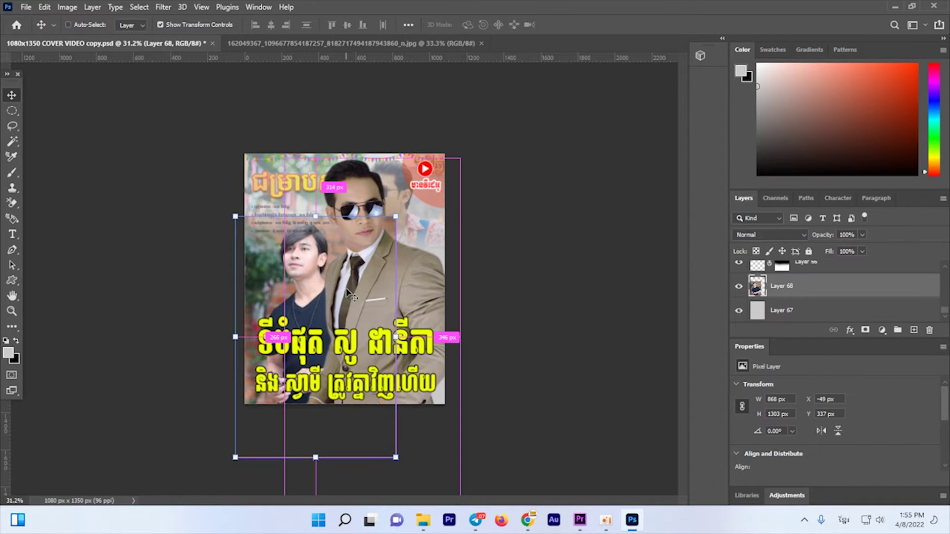
{"action": "scroll", "coordinate": [335, 281], "scroll_direction": "down", "scroll_amount": 3, "text": "alt"}
{"action": "left_click", "coordinate": [387, 362]}
{"action": "scroll", "coordinate": [350, 345], "scroll_direction": "up", "scroll_amount": 3, "text": "alt"}
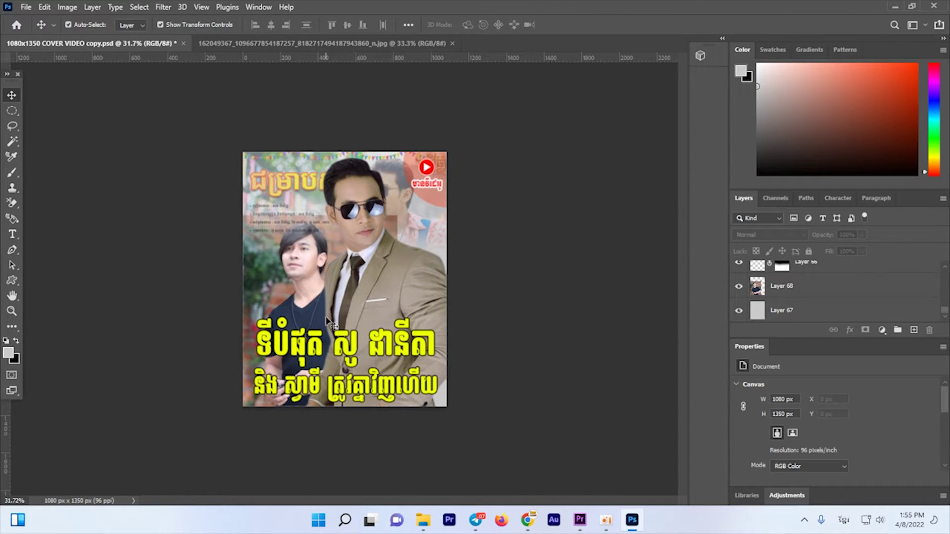
{"action": "scroll", "coordinate": [314, 341], "scroll_direction": "up", "scroll_amount": 2, "text": "alt"}
{"action": "mouse_move", "coordinate": [269, 287]}
{"action": "left_mouse_down"}
{"action": "mouse_move", "coordinate": [270, 300]}
{"action": "mouse_move", "coordinate": [259, 287]}
{"action": "left_mouse_up"}
- Add a layer mask to the man-in-black photo and paint black to fade its top
{"action": "left_click", "coordinate": [865, 330]}
{"action": "key", "text": "d"}
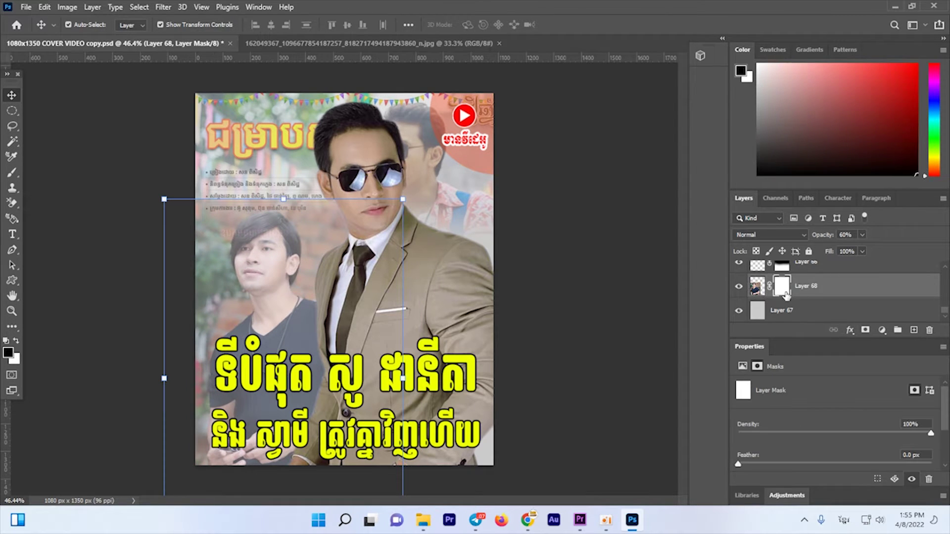
{"action": "key", "text": "b"}
{"action": "left_click_drag", "start_coordinate": [185, 173], "coordinate": [413, 297]}
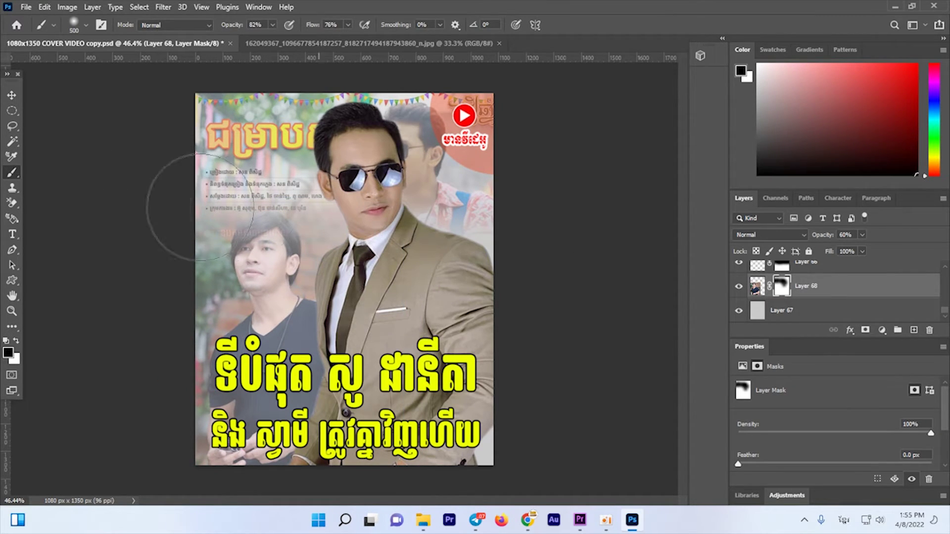
{"action": "scroll", "coordinate": [183, 198], "scroll_direction": "down", "scroll_amount": 1}
- Shift the suited man left and slightly down, and reposition the man in black
{"action": "key", "text": "v"}
{"action": "left_click_drag", "start_coordinate": [388, 373], "coordinate": [374, 374]}
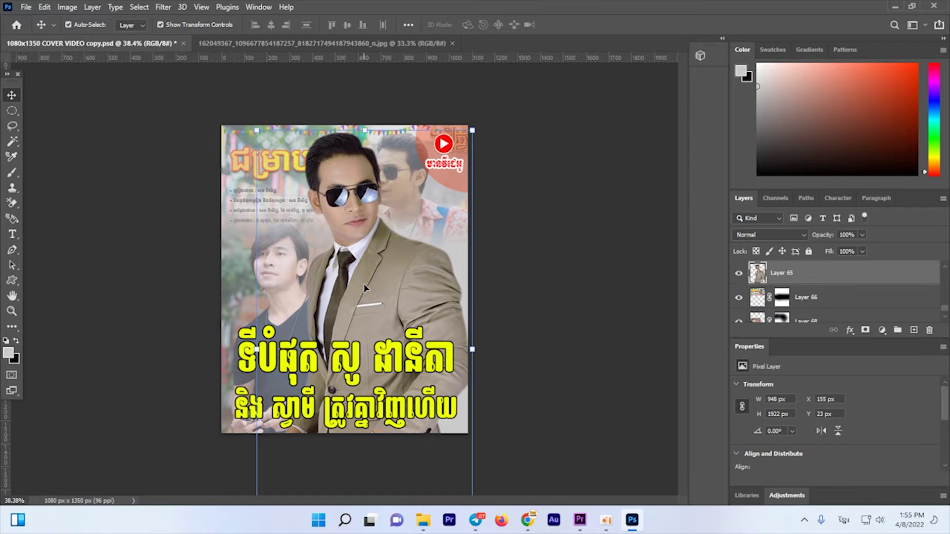
{"action": "scroll", "coordinate": [364, 288], "scroll_direction": "down", "scroll_amount": 1}
{"action": "scroll", "coordinate": [364, 288], "scroll_direction": "up", "scroll_amount": 2}
{"action": "left_click_drag", "start_coordinate": [370, 278], "coordinate": [374, 290]}
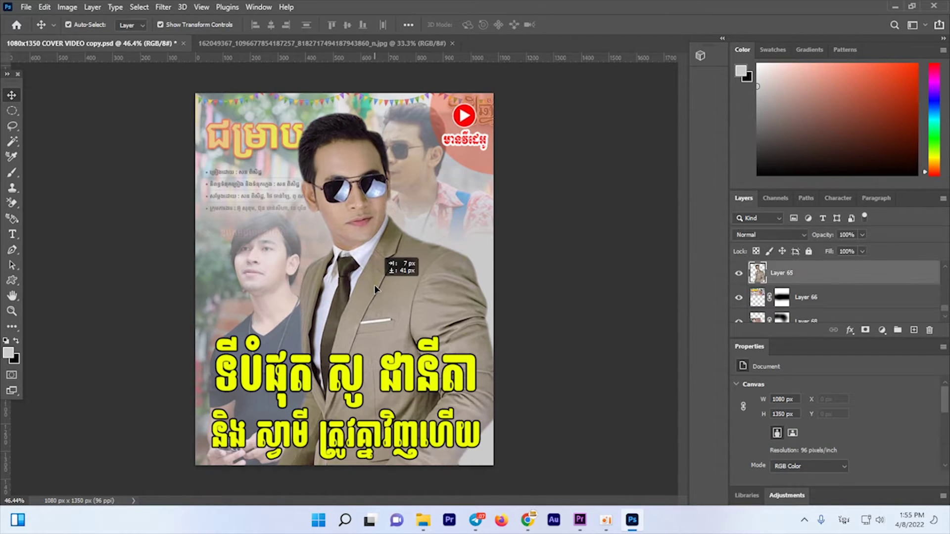
{"action": "left_click_drag", "start_coordinate": [264, 288], "coordinate": [248, 317]}
{"action": "scroll", "coordinate": [500, 329], "scroll_direction": "down", "scroll_amount": 3}
{"action": "left_click", "coordinate": [501, 329]}
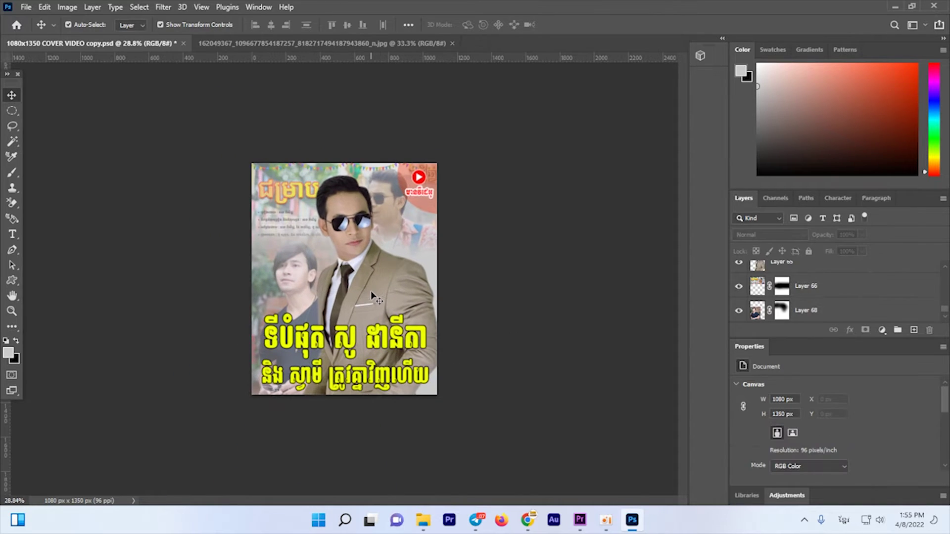
- Delete the man-in-black photo's mask without applying it and enlarge the photo slightly
{"action": "left_click_drag", "start_coordinate": [782, 310], "coordinate": [929, 330]}
{"action": "left_click", "coordinate": [526, 195]}
{"action": "left_click_drag", "start_coordinate": [384, 385], "coordinate": [392, 397]}
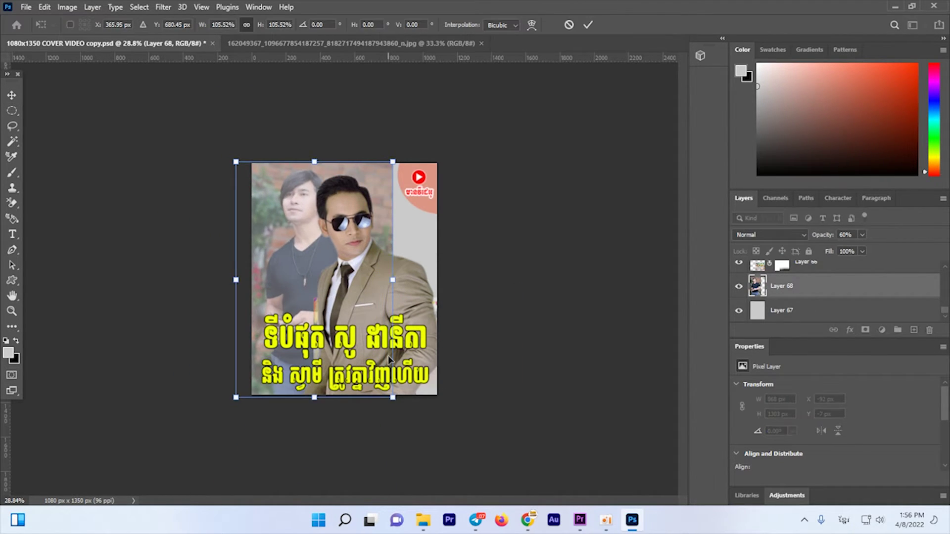
{"action": "key", "text": "Return"}
- Move the suited man to the left and the man in black to the right, then add a fresh mask
{"action": "left_click_drag", "start_coordinate": [347, 275], "coordinate": [302, 260]}
{"action": "left_click_drag", "start_coordinate": [417, 249], "coordinate": [417, 252]}
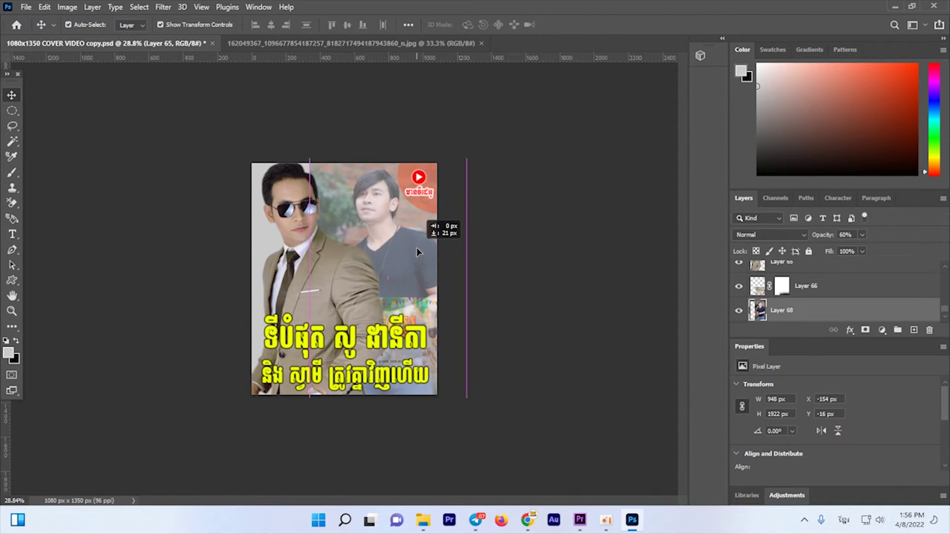
{"action": "left_click", "coordinate": [864, 330]}
{"action": "key", "text": "b"}
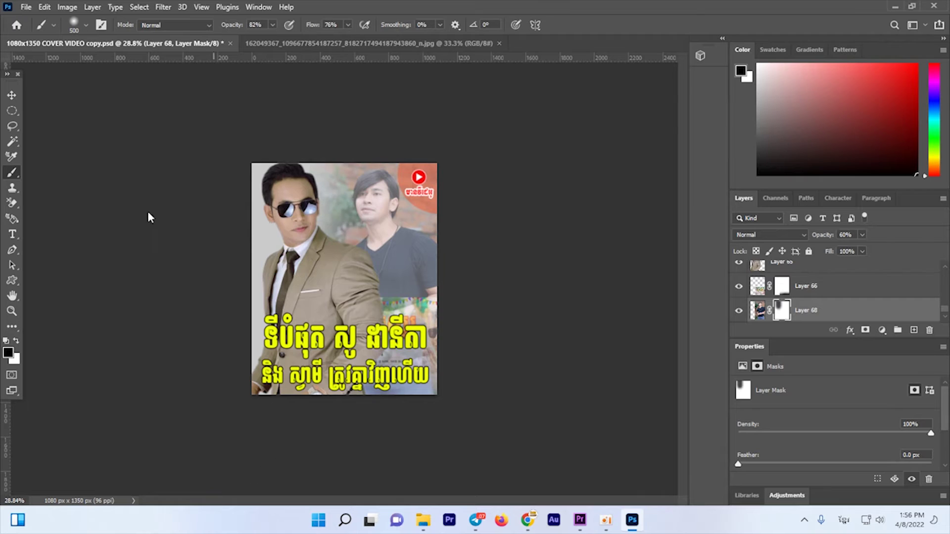
{"action": "key", "text": "v"}
{"action": "key", "text": "x"}
{"action": "left_click", "coordinate": [766, 286]}
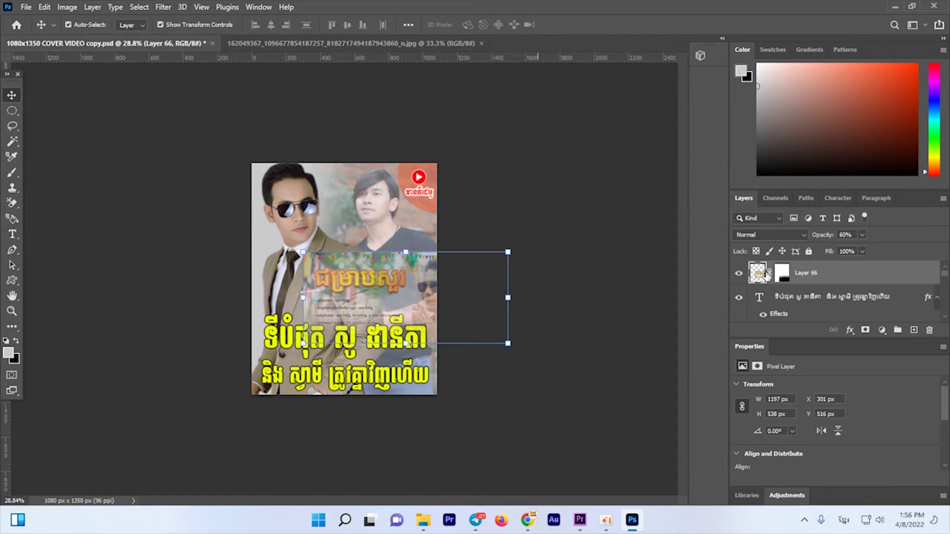
- Delete the thumbnail inset's mask, set it to 100% opacity, shrink it, and move it up-right
{"action": "left_click_drag", "start_coordinate": [782, 273], "coordinate": [929, 330]}
{"action": "left_click", "coordinate": [528, 197]}
{"action": "left_click", "coordinate": [861, 235]}
{"action": "left_click_drag", "start_coordinate": [862, 249], "coordinate": [885, 248]}
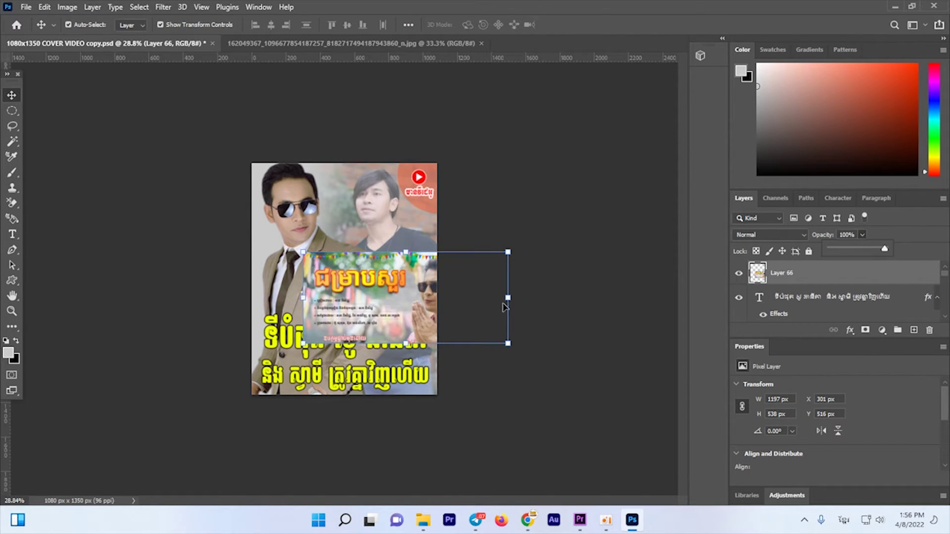
{"action": "left_click_drag", "start_coordinate": [503, 306], "coordinate": [438, 307]}
{"action": "scroll", "coordinate": [343, 277], "scroll_direction": "up", "scroll_amount": 2}
{"action": "left_click_drag", "start_coordinate": [365, 299], "coordinate": [381, 272]}
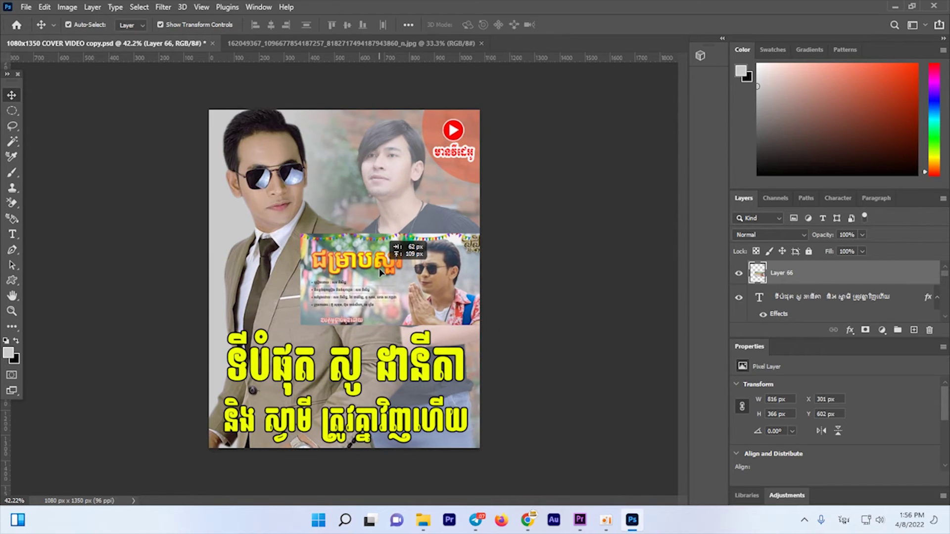
- Give the thumbnail inset an orange-red Stroke border
{"action": "left_click", "coordinate": [850, 330]}
{"action": "left_click", "coordinate": [865, 311]}
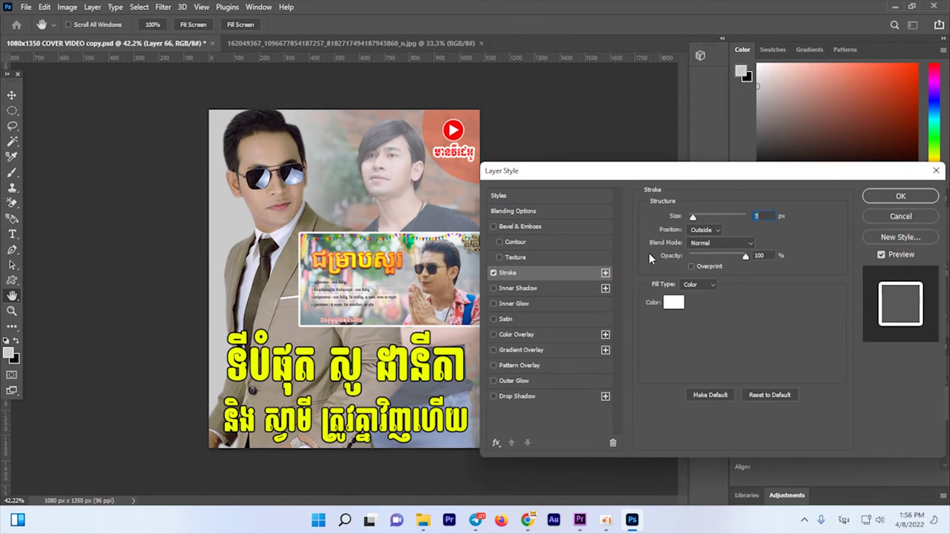
{"action": "left_click", "coordinate": [673, 307]}
{"action": "left_click", "coordinate": [798, 346]}
{"action": "left_click", "coordinate": [769, 273]}
{"action": "left_click", "coordinate": [778, 299]}
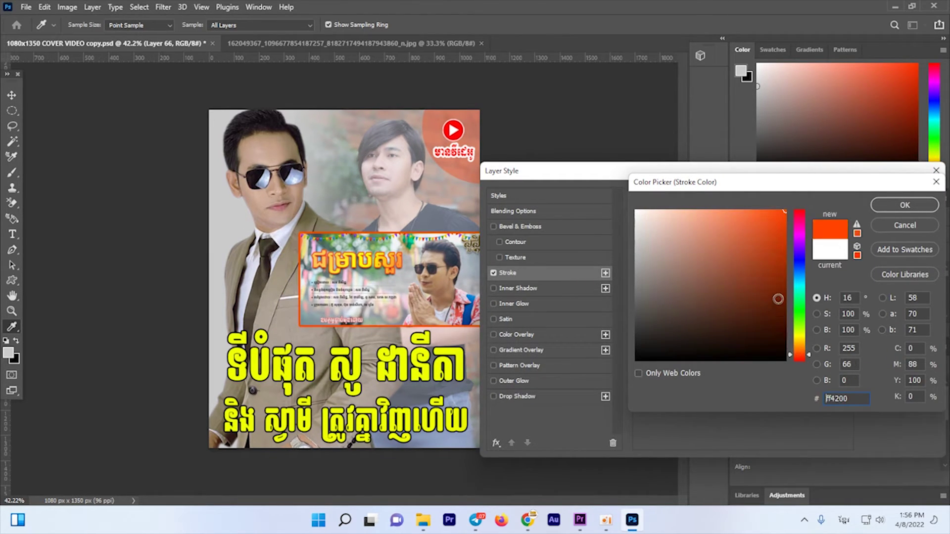
- Narrow the bordered inset from its right side
{"action": "key", "text": "Return"}
{"action": "key", "text": "Return"}
{"action": "scroll", "coordinate": [347, 282], "scroll_direction": "up", "scroll_amount": 2}
{"action": "left_click_drag", "start_coordinate": [557, 278], "coordinate": [519, 275]}
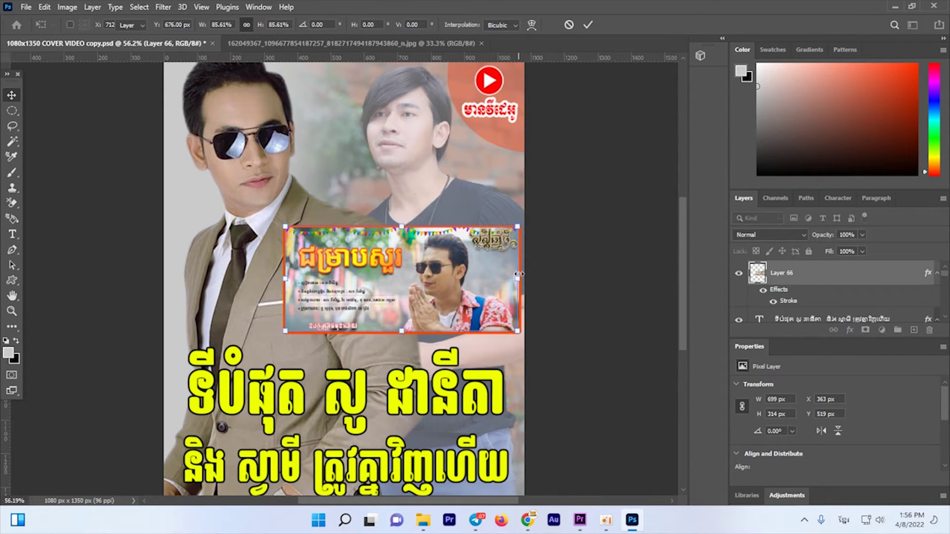
{"action": "key", "text": "Return"}
{"action": "scroll", "coordinate": [382, 216], "scroll_direction": "down", "scroll_amount": 2}
{"action": "scroll", "coordinate": [383, 216], "scroll_direction": "down", "scroll_amount": 1}
- Stamp a merged copy of visible layers and nudge the man in black into place
{"action": "key", "text": "ctrl+shift+alt+e"}
{"action": "scroll", "coordinate": [382, 216], "scroll_direction": "up", "scroll_amount": 1}
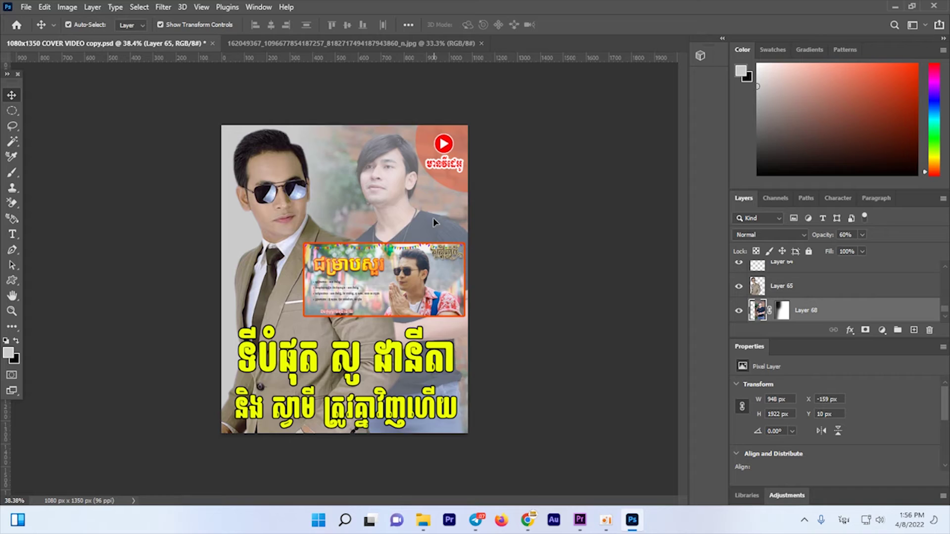
{"action": "left_click_drag", "start_coordinate": [432, 217], "coordinate": [433, 217]}
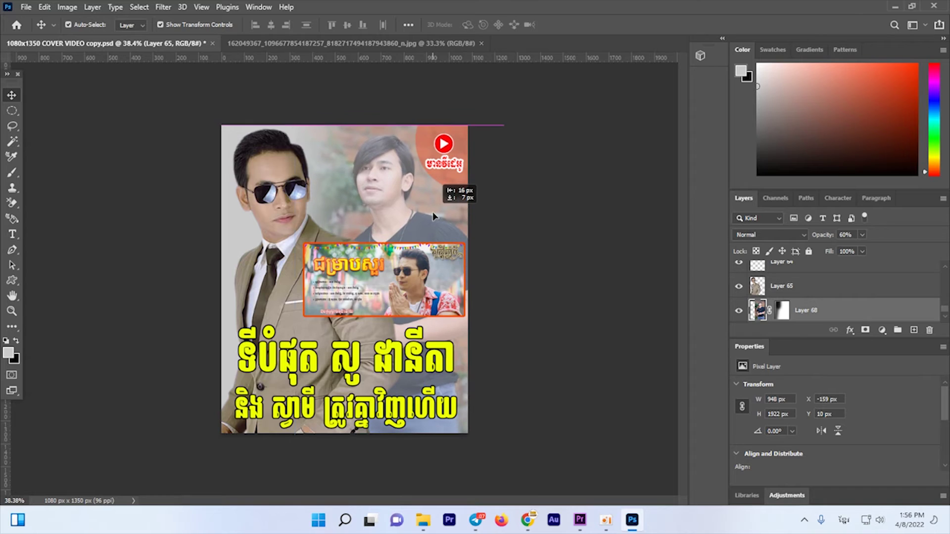
{"action": "scroll", "coordinate": [373, 388], "scroll_direction": "down", "scroll_amount": 2}
- Select the new title text in a Telegram chat message
{"action": "key", "text": "super+Tab"}
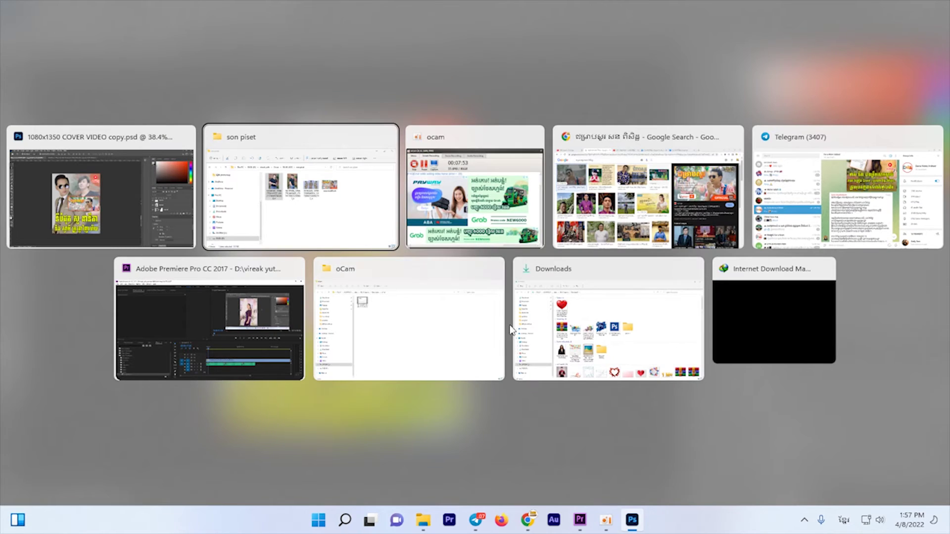
{"action": "left_click", "coordinate": [846, 198]}
{"action": "left_click_drag", "start_coordinate": [390, 245], "coordinate": [648, 253]}
- Replace the yellow title with the copied Khmer text, scale it down, and move it lower
{"action": "key", "text": "alt+Tab"}
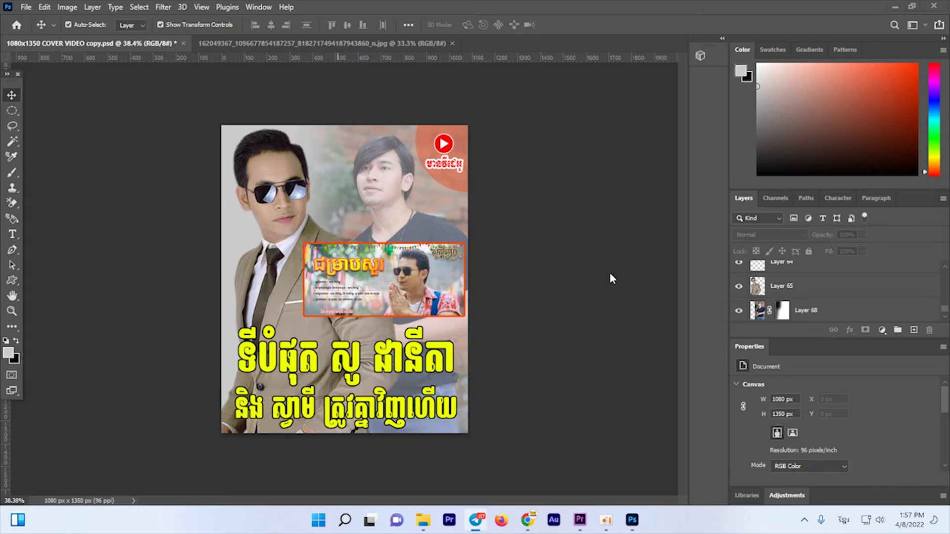
{"action": "left_click", "coordinate": [307, 408]}
{"action": "double_click", "coordinate": [325, 410]}
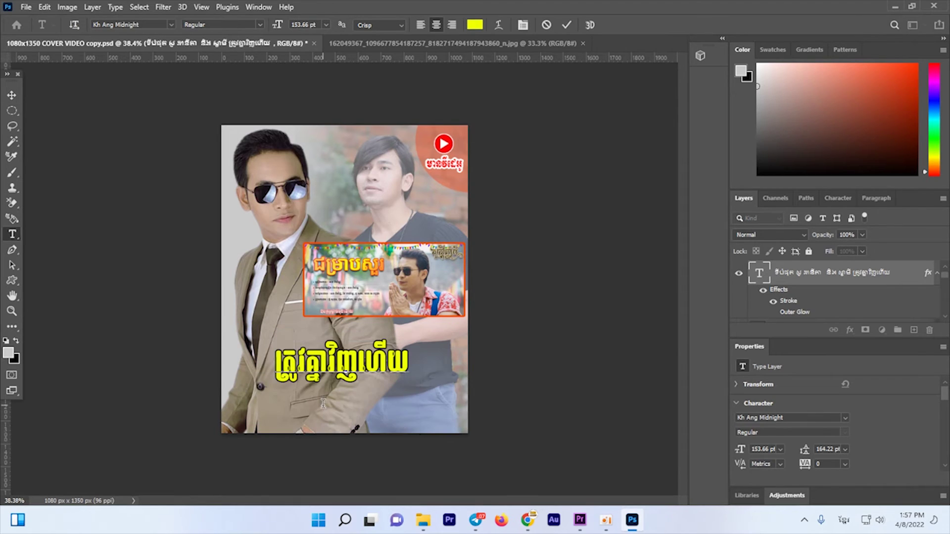
{"action": "key", "text": "ctrl+a"}
{"action": "key", "text": "ctrl+v"}
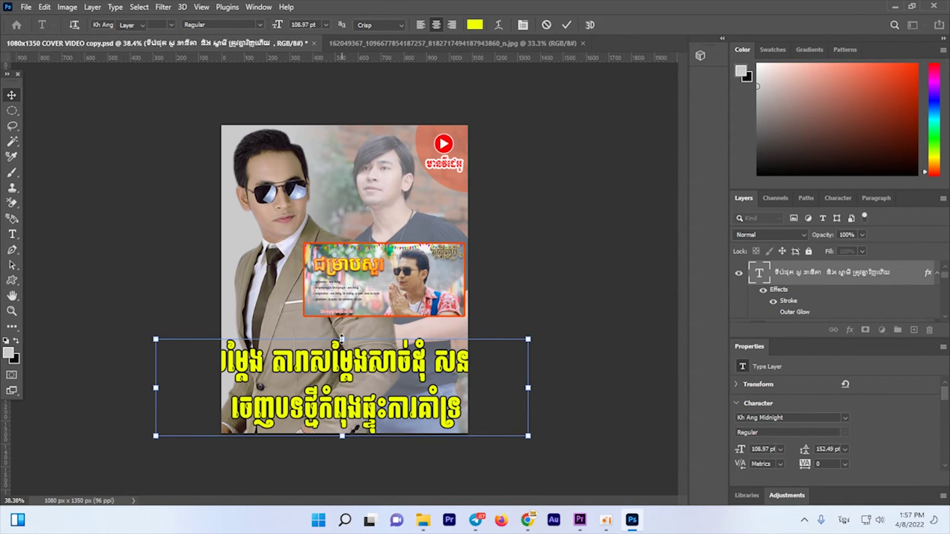
{"action": "left_click_drag", "start_coordinate": [341, 336], "coordinate": [350, 358]}
{"action": "key", "text": "Return"}
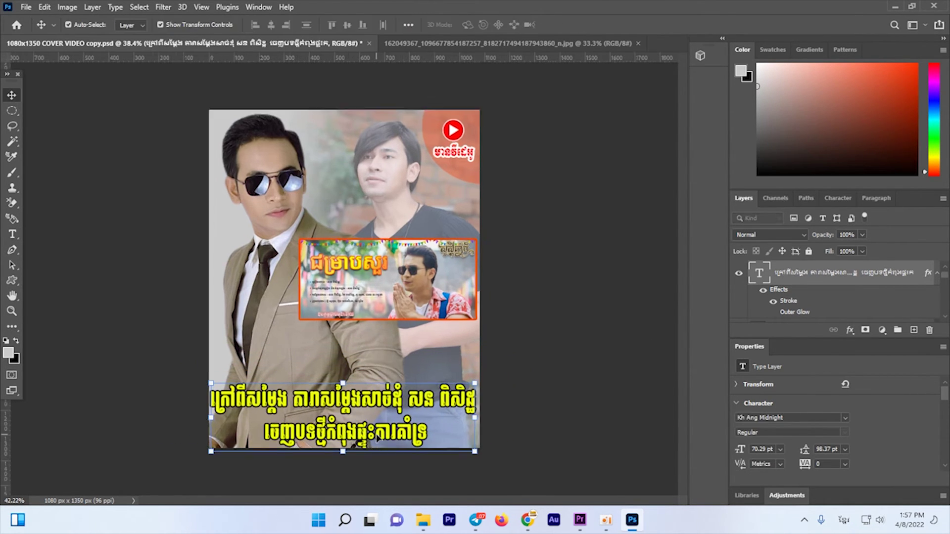
{"action": "scroll", "coordinate": [350, 358], "scroll_direction": "up", "scroll_amount": 2, "text": "alt"}
{"action": "left_click_drag", "start_coordinate": [350, 408], "coordinate": [350, 418]}
- Delete the title's first word, then enlarge it and move it up
{"action": "double_click", "coordinate": [285, 409]}
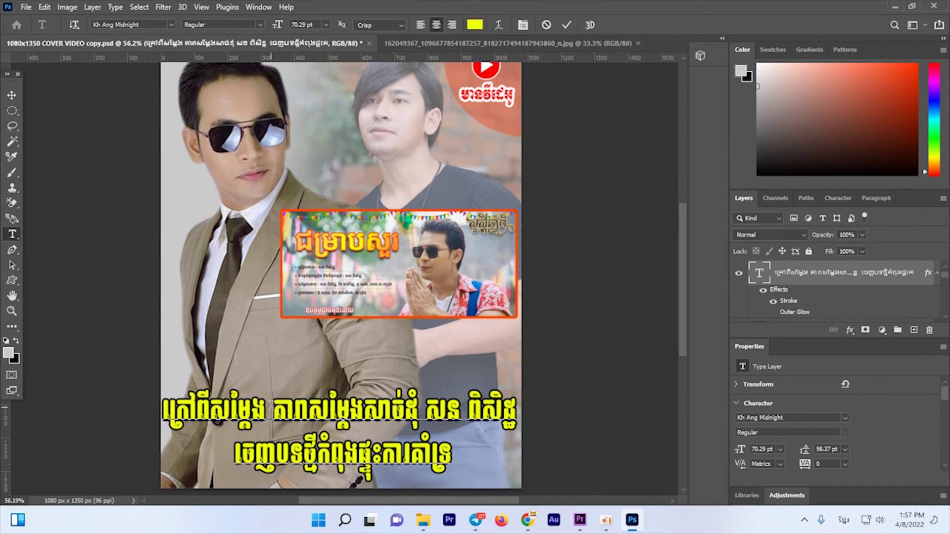
{"action": "key", "text": "BackSpace"}
{"action": "key", "text": "ctrl+Return"}
{"action": "key", "text": "ctrl+t"}
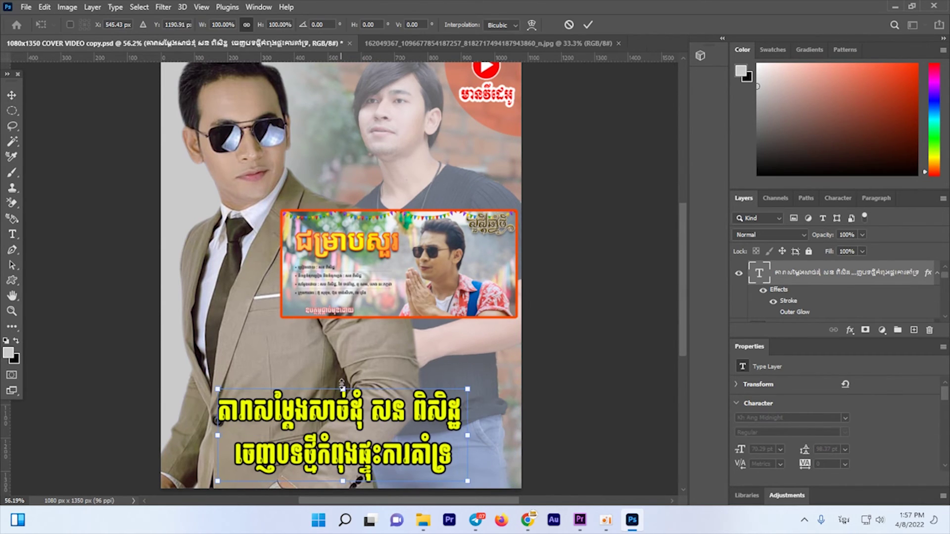
{"action": "left_click_drag", "start_coordinate": [459, 389], "coordinate": [524, 353]}
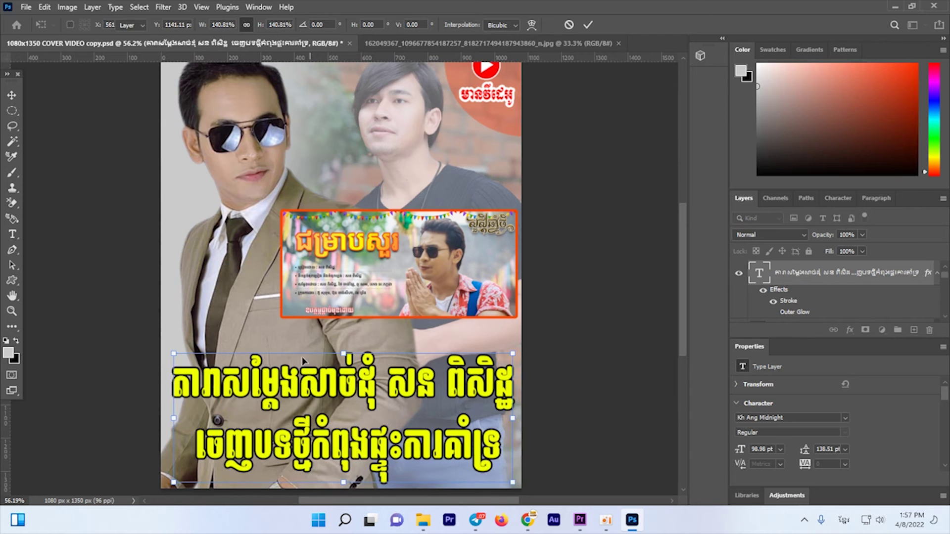
{"action": "key", "text": "Return"}
- Deselect layers and move the thumbnail inset lower
{"action": "scroll", "coordinate": [302, 361], "scroll_direction": "down", "scroll_amount": 3, "text": "alt"}
{"action": "left_click", "coordinate": [482, 445]}
{"action": "scroll", "coordinate": [379, 289], "scroll_direction": "up", "scroll_amount": 3, "text": "alt"}
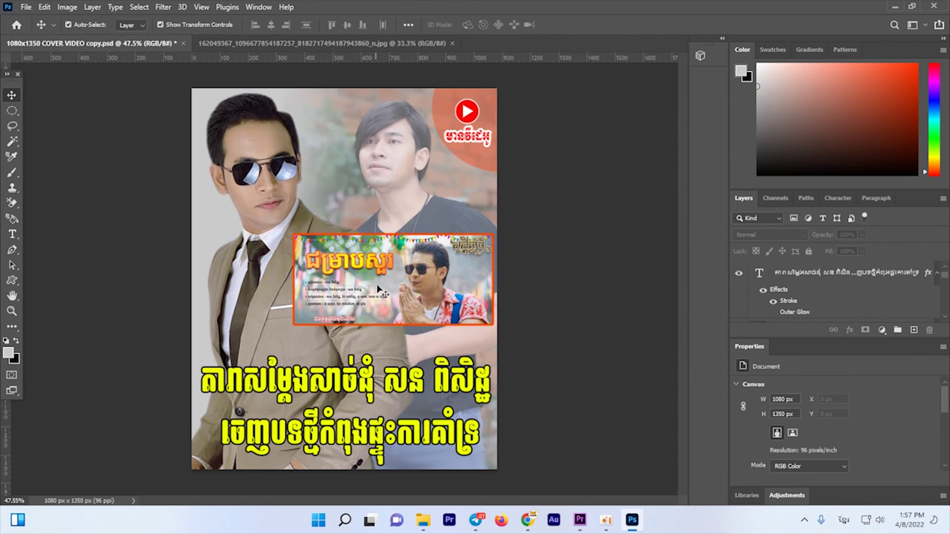
{"action": "left_click_drag", "start_coordinate": [379, 289], "coordinate": [380, 308]}
- Scale the orange-bordered inset to about 88% from its top-left corner, just above the headline
{"action": "key", "text": "ctrl+t"}
{"action": "left_click_drag", "start_coordinate": [295, 254], "coordinate": [321, 270]}
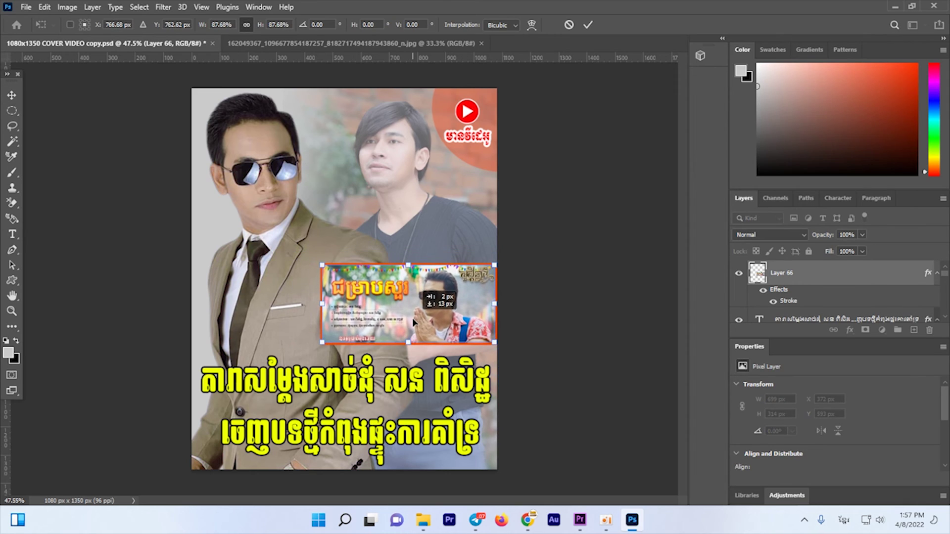
{"action": "key", "text": "Return"}
{"action": "scroll", "coordinate": [350, 280], "scroll_direction": "down", "scroll_amount": 2, "text": "alt"}
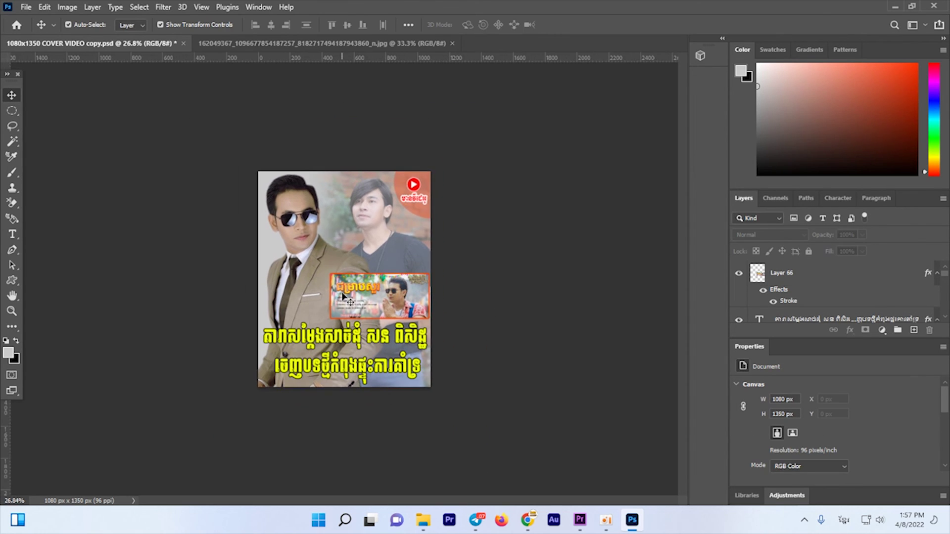
{"action": "scroll", "coordinate": [351, 280], "scroll_direction": "up", "scroll_amount": 2, "text": "alt"}
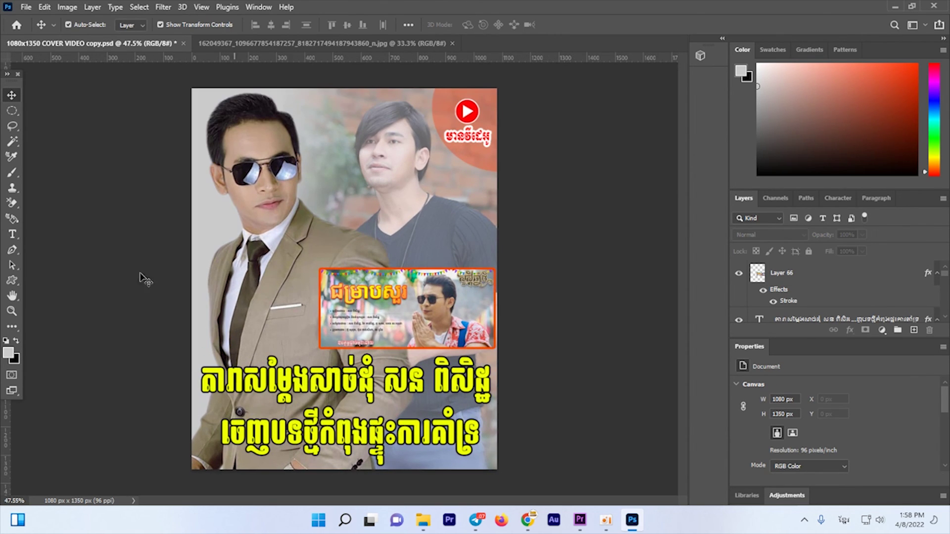
{"action": "scroll", "coordinate": [116, 273], "scroll_direction": "down", "scroll_amount": 2, "text": "alt"}
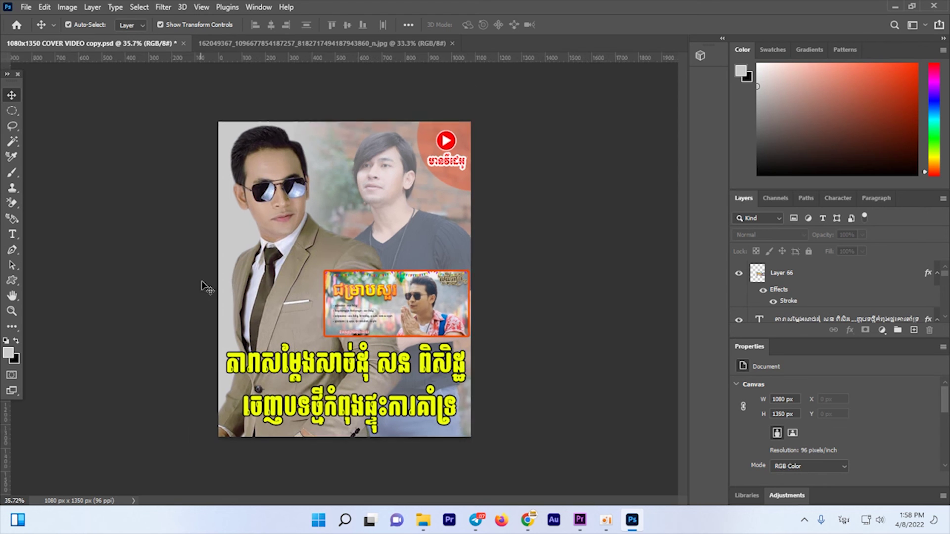